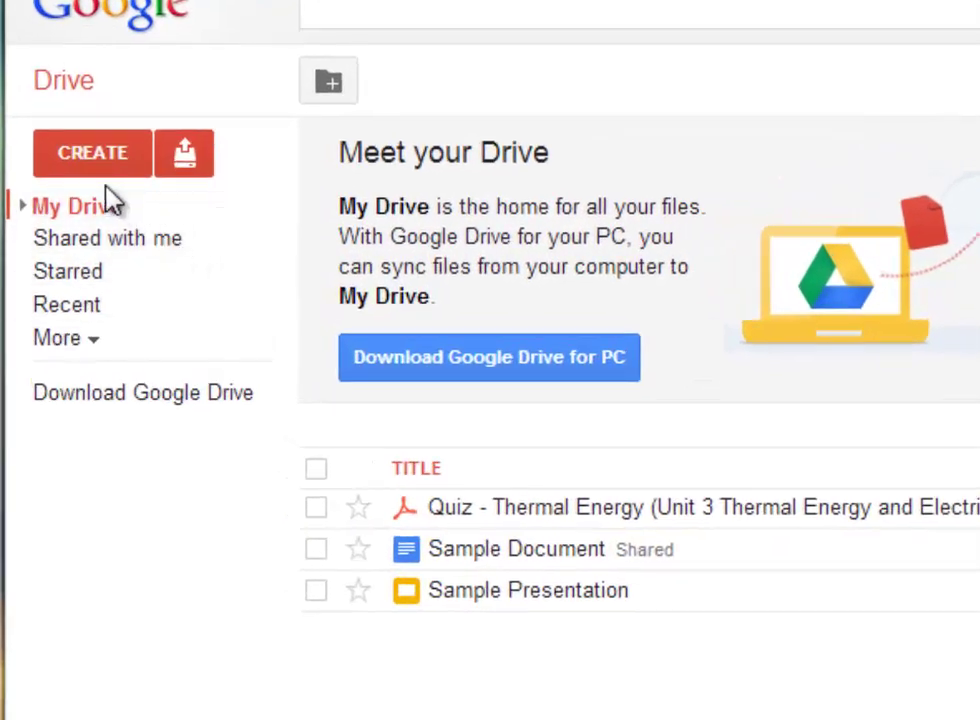
# Create a new form in Drive and give it the title "Quiz 1".
pyautogui.click(103, 163)
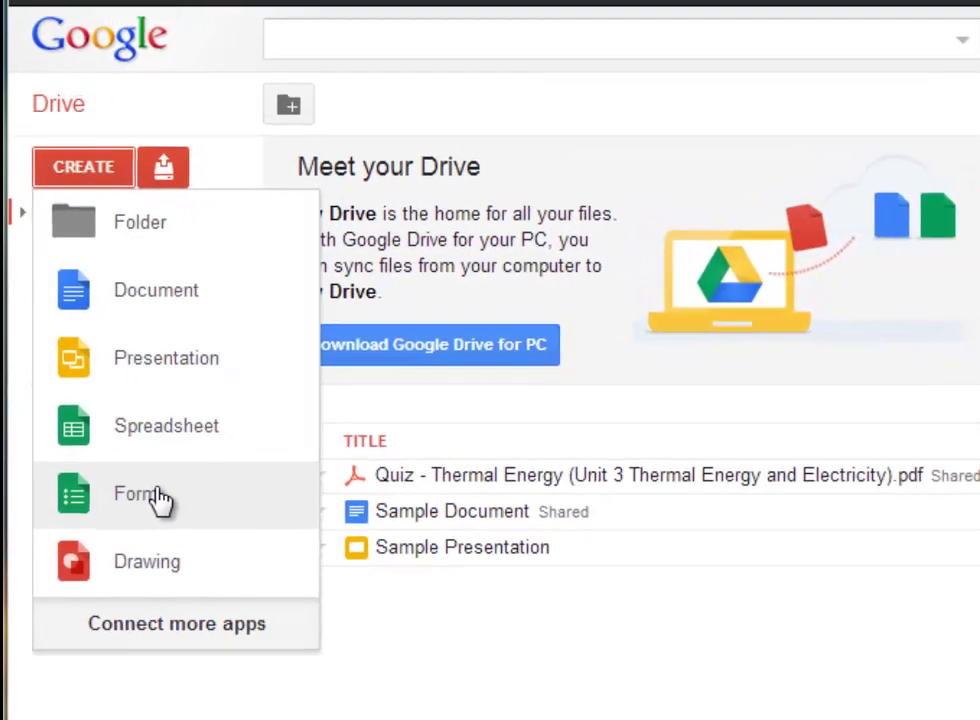
pyautogui.click(176, 533)
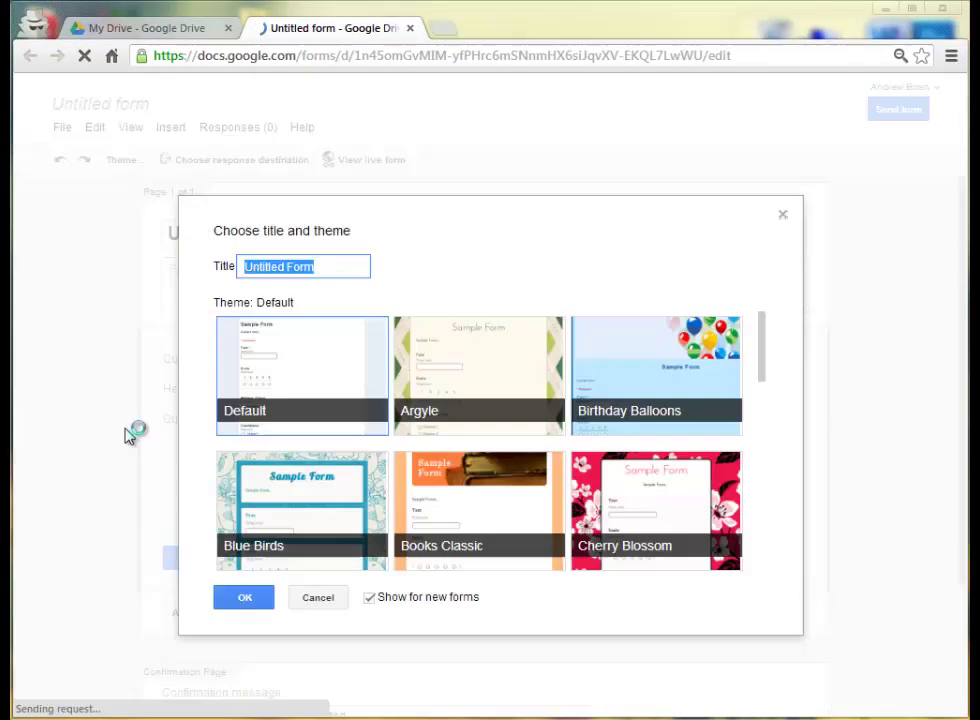
pyautogui.press('BackSpace')
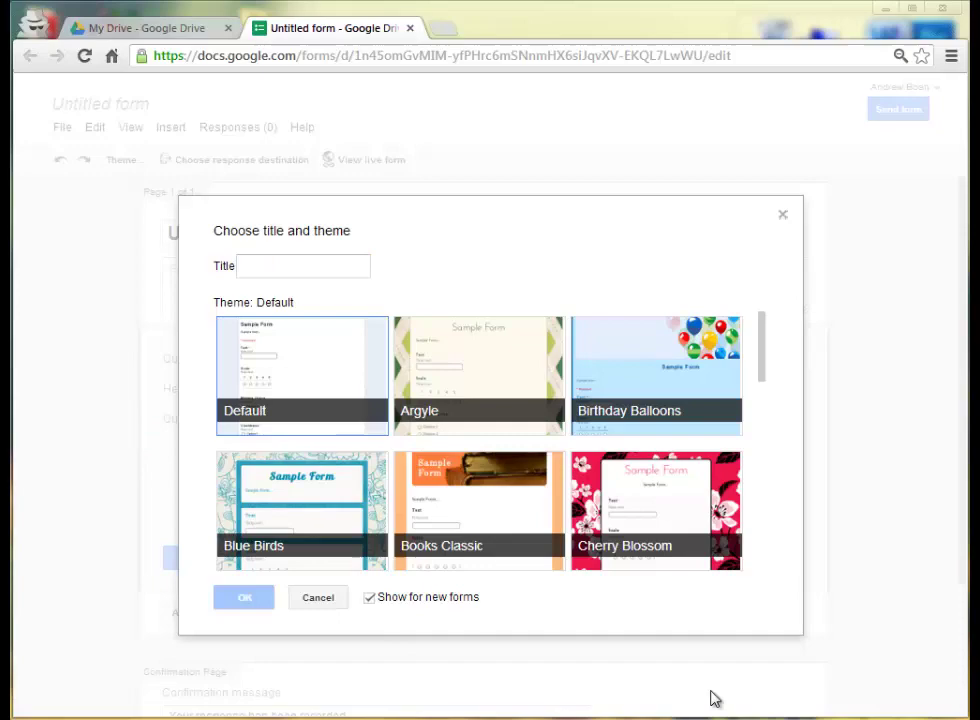
pyautogui.click(312, 272)
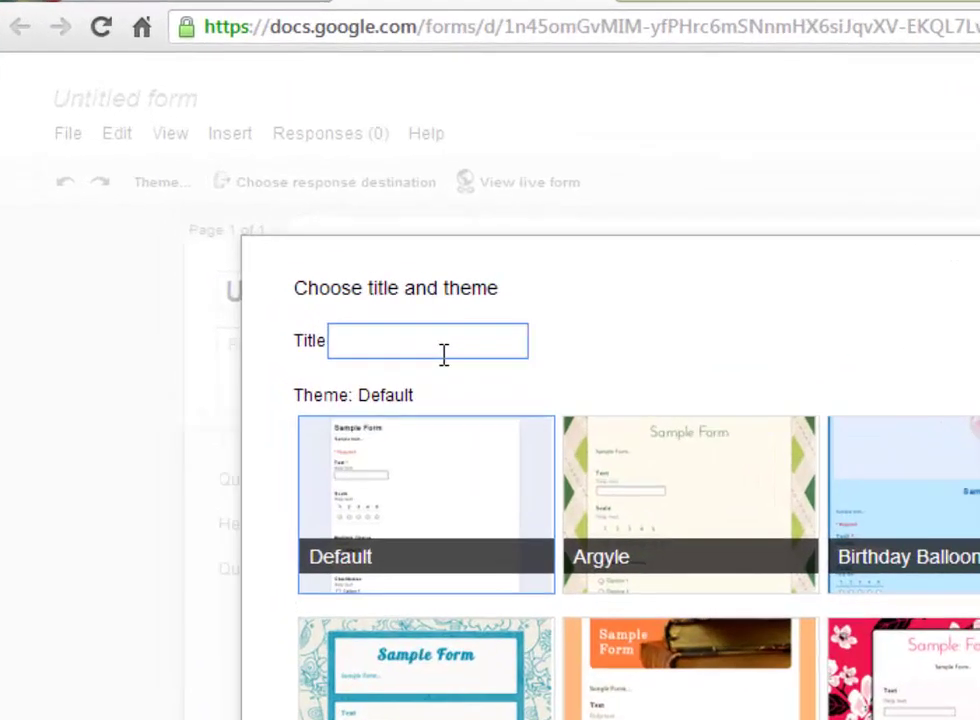
pyautogui.write('Quiz')
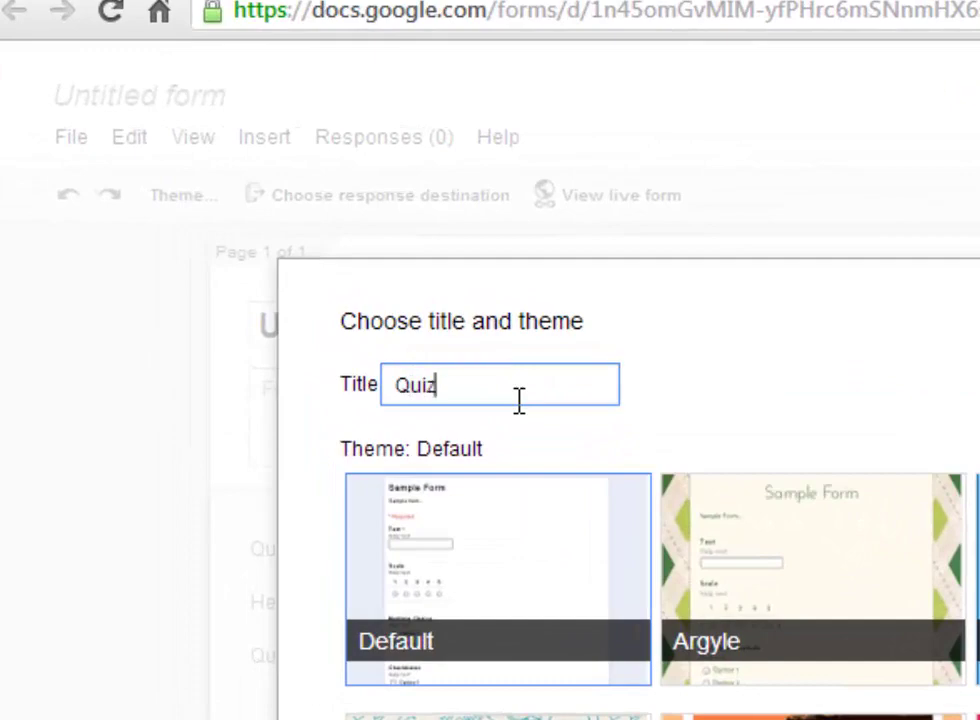
pyautogui.write(' 1')
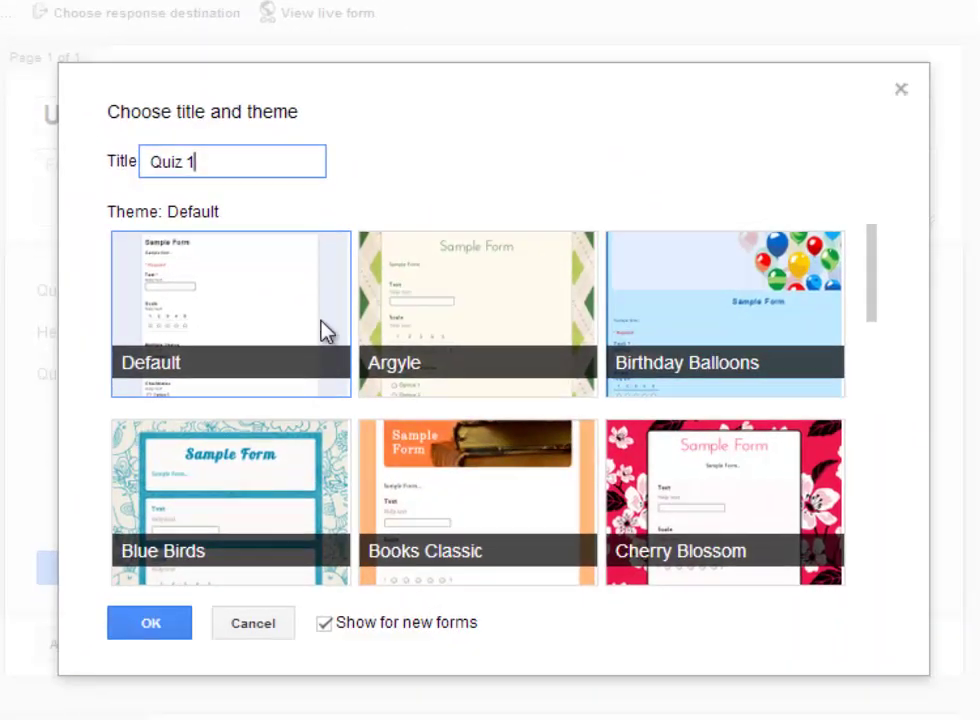
# Look through the available form themes and apply the Default theme to the new form.
pyautogui.scroll(-3, 540, 420)
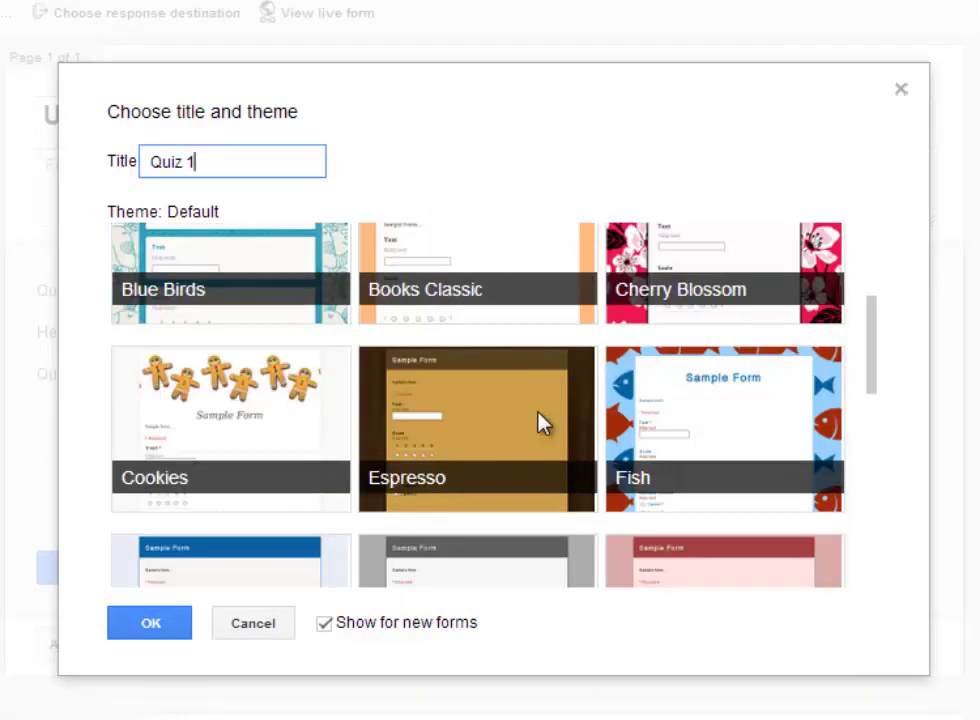
pyautogui.scroll(-3, 540, 420)
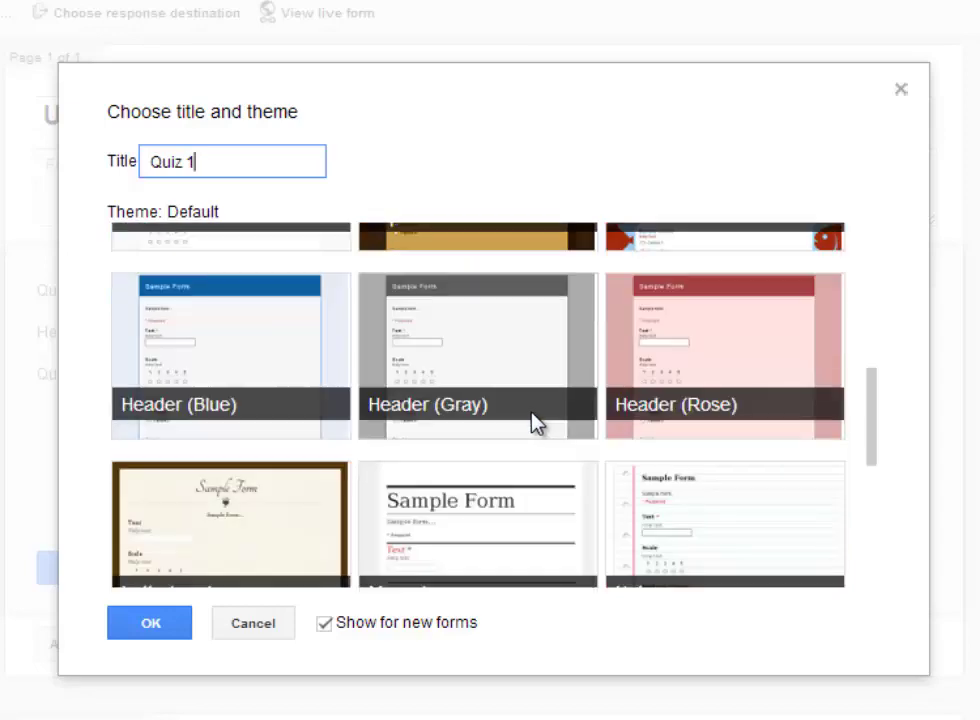
pyautogui.scroll(-2, 540, 420)
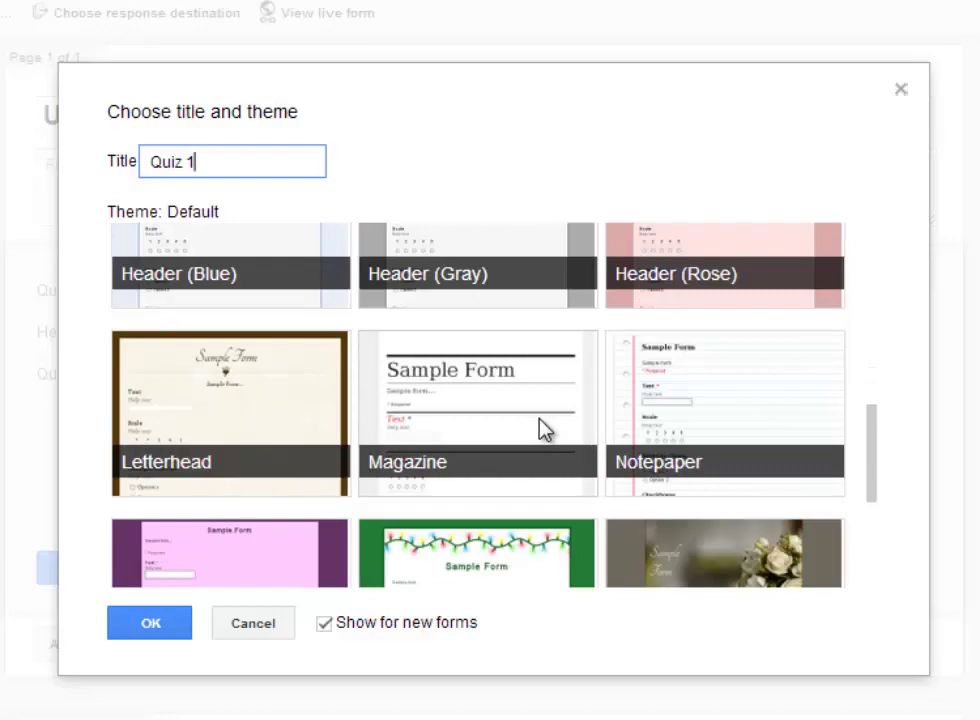
pyautogui.scroll(8, 545, 428)
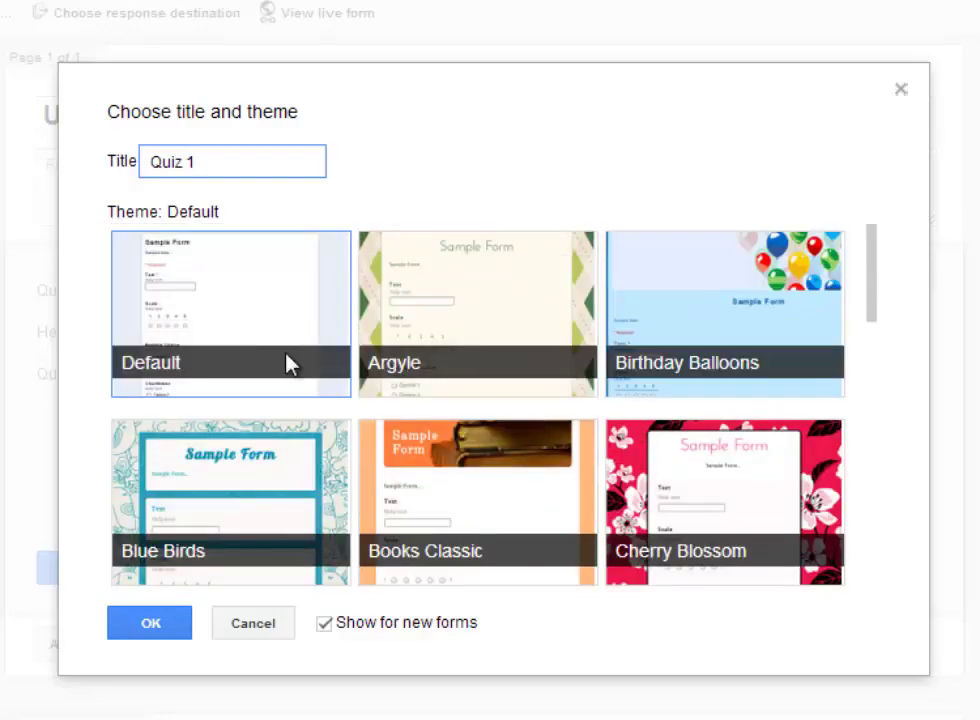
pyautogui.click(256, 339)
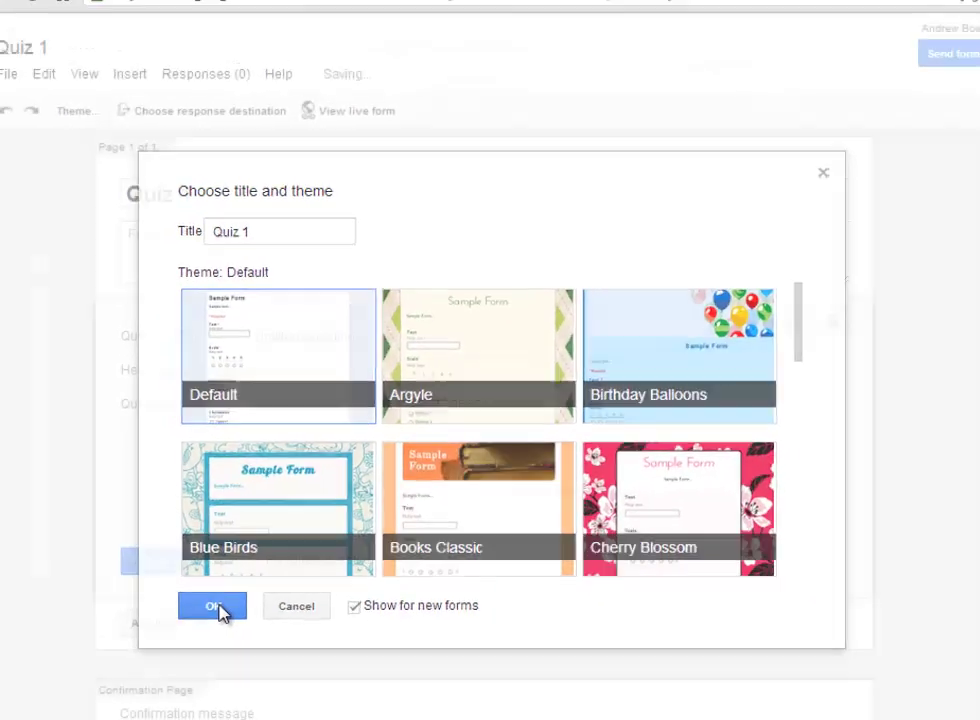
pyautogui.click(213, 606)
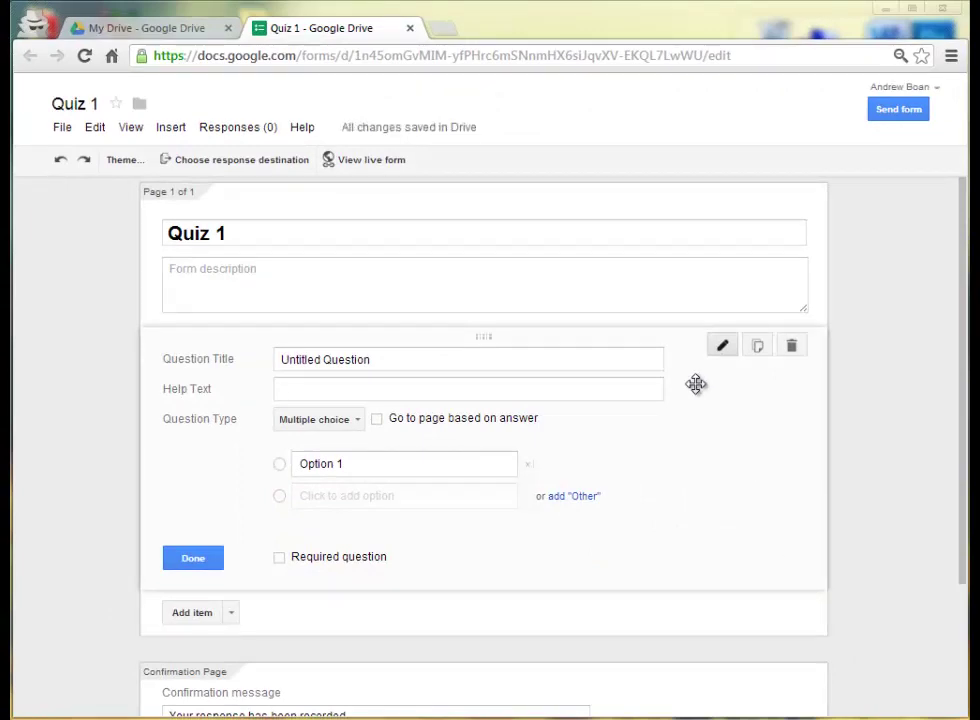
# Enter "Please answer the following questions." as the form description.
pyautogui.click(604, 282)
pyautogui.click(335, 241)
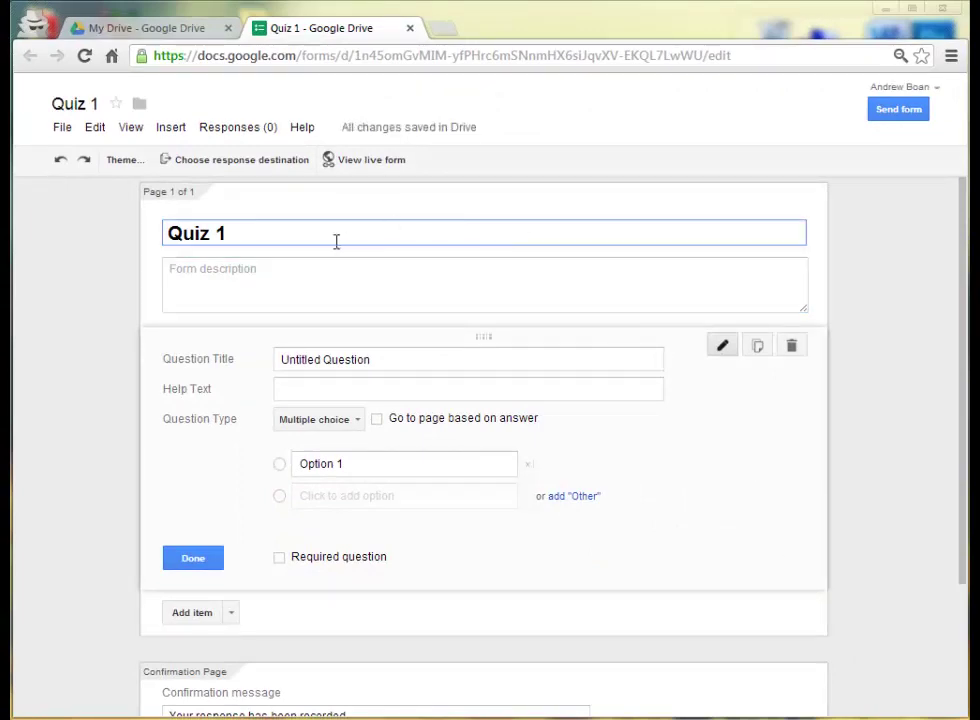
pyautogui.click(291, 276)
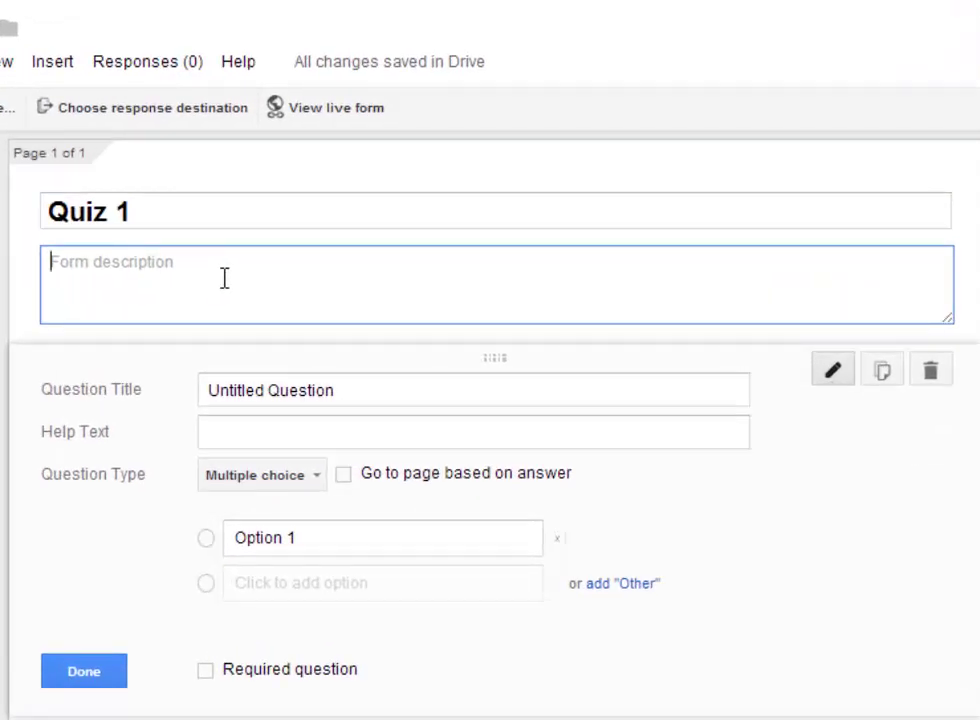
pyautogui.write('Please')
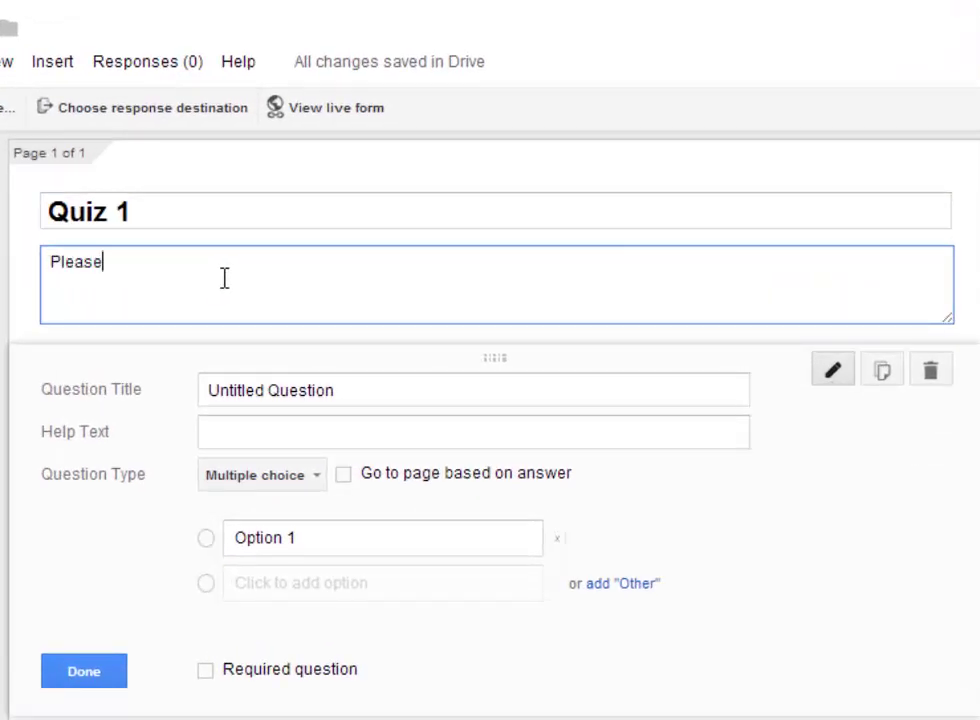
pyautogui.write(' answer the following qu')
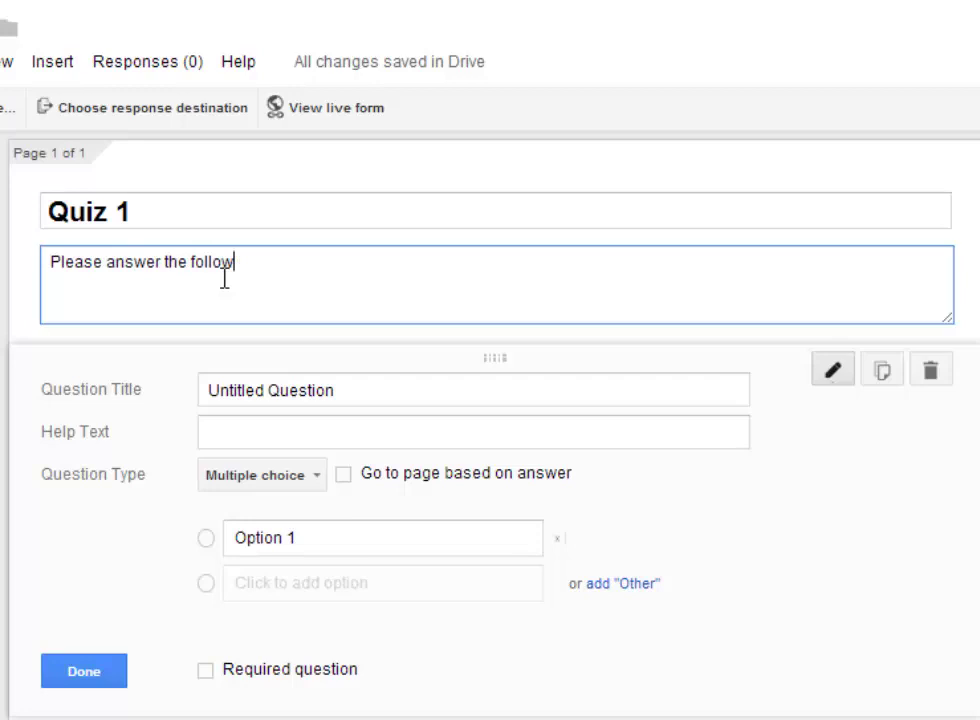
pyautogui.write('estions.')
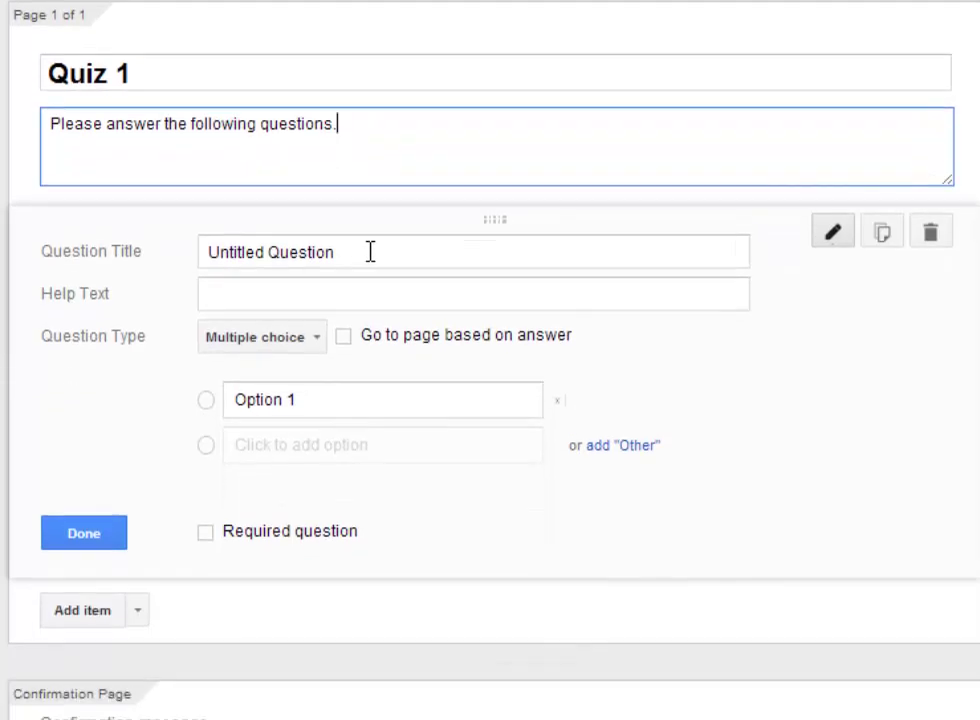
# Set up the first question as a required Text question titled "First Name" and finish editing it.
pyautogui.click(370, 390)
pyautogui.moveTo(370, 252); pyautogui.dragTo(209, 252)
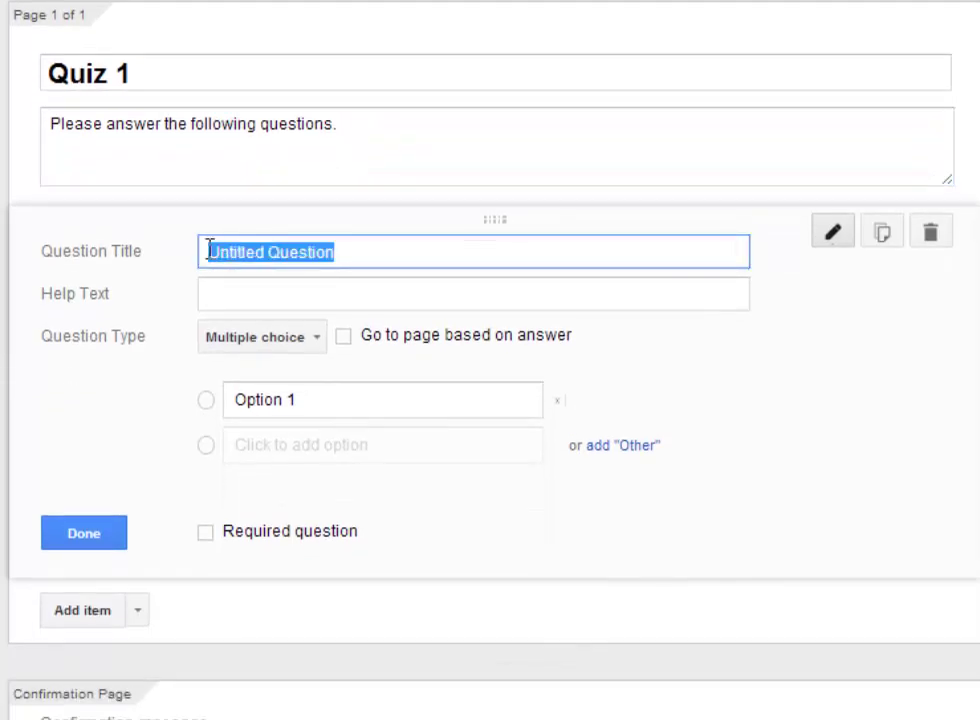
pyautogui.write('First ')
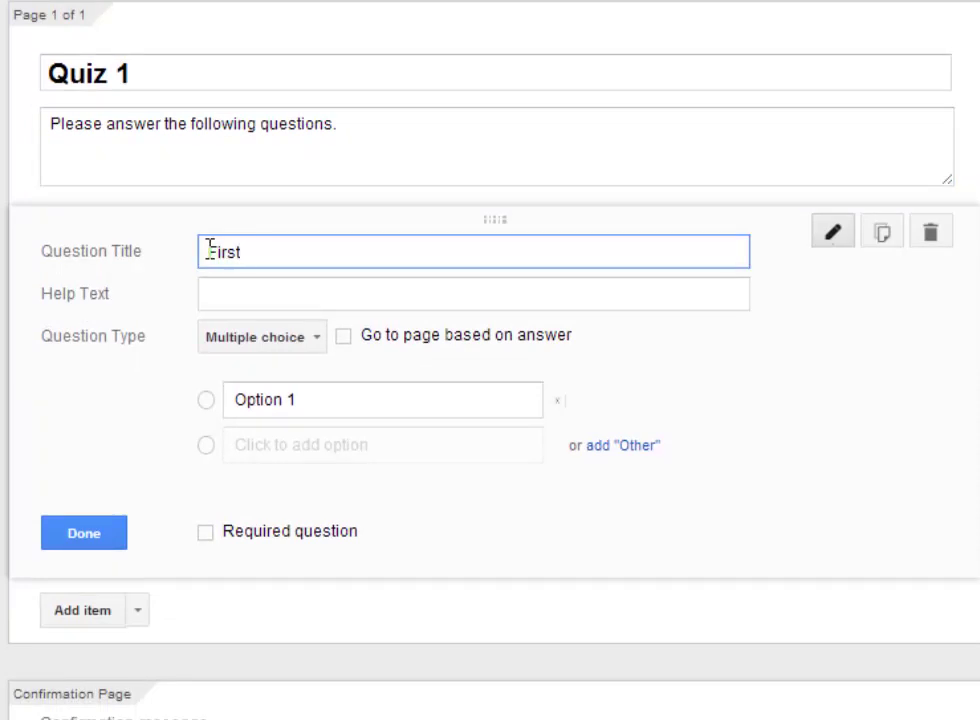
pyautogui.write('Name')
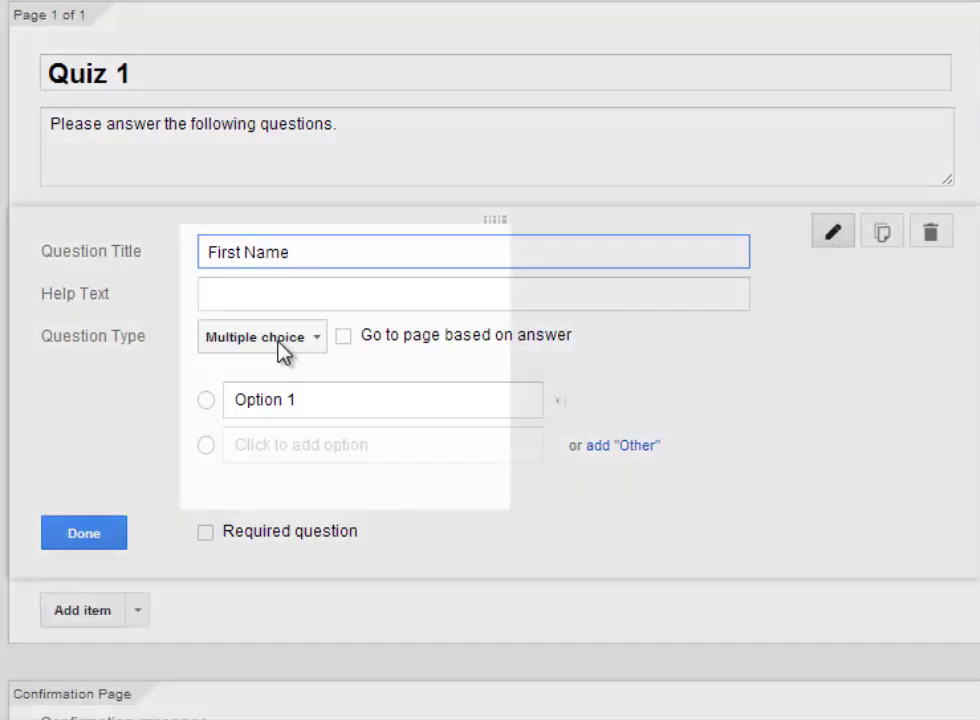
pyautogui.click(278, 342)
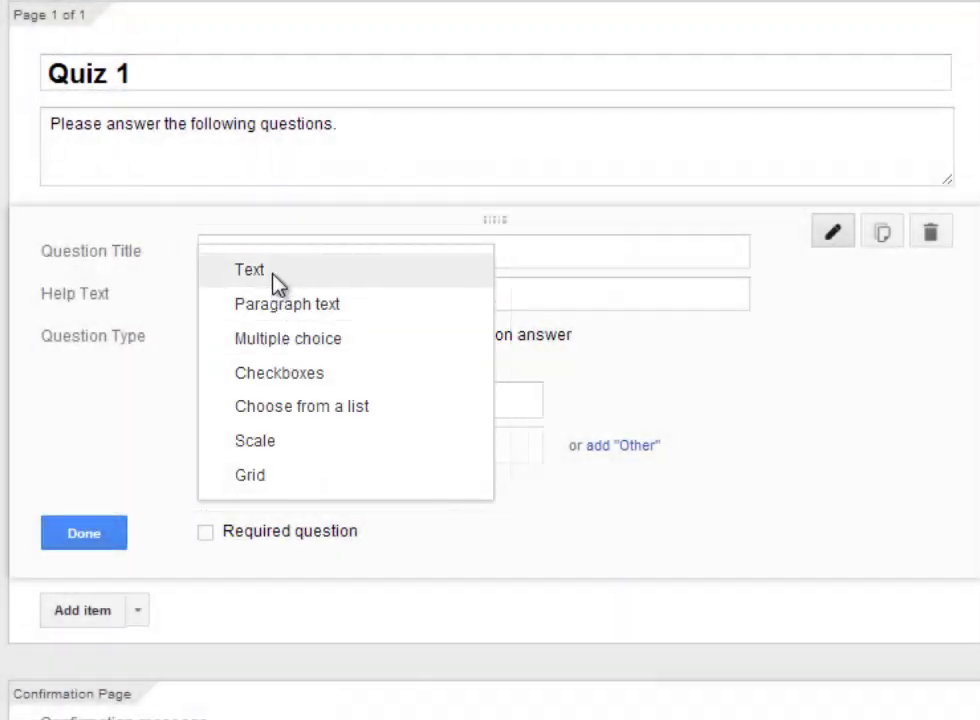
pyautogui.click(277, 283)
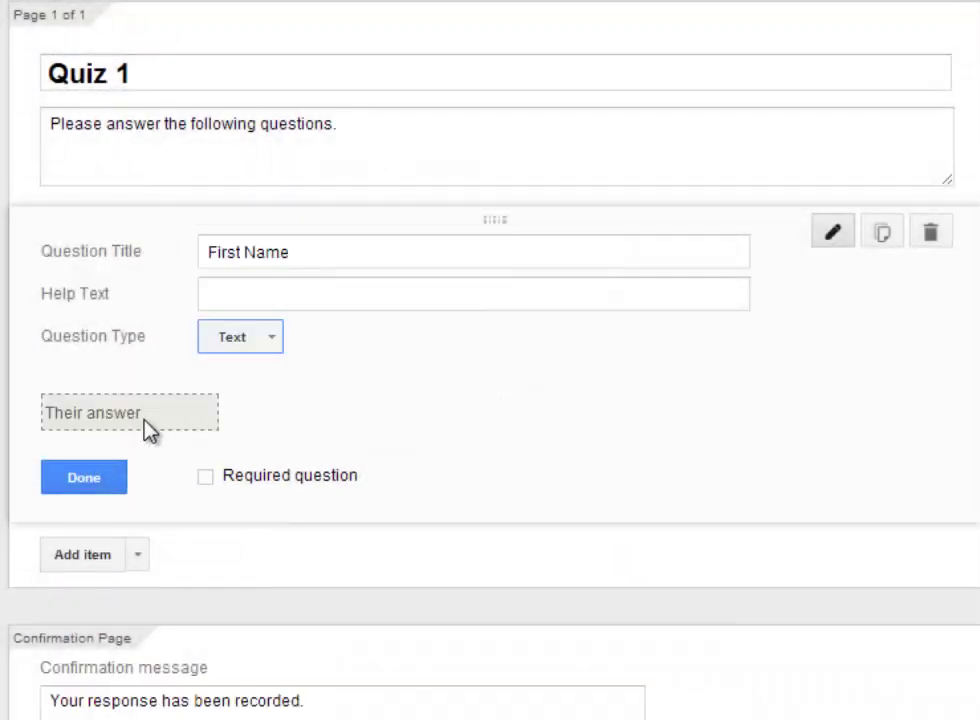
pyautogui.click(205, 484)
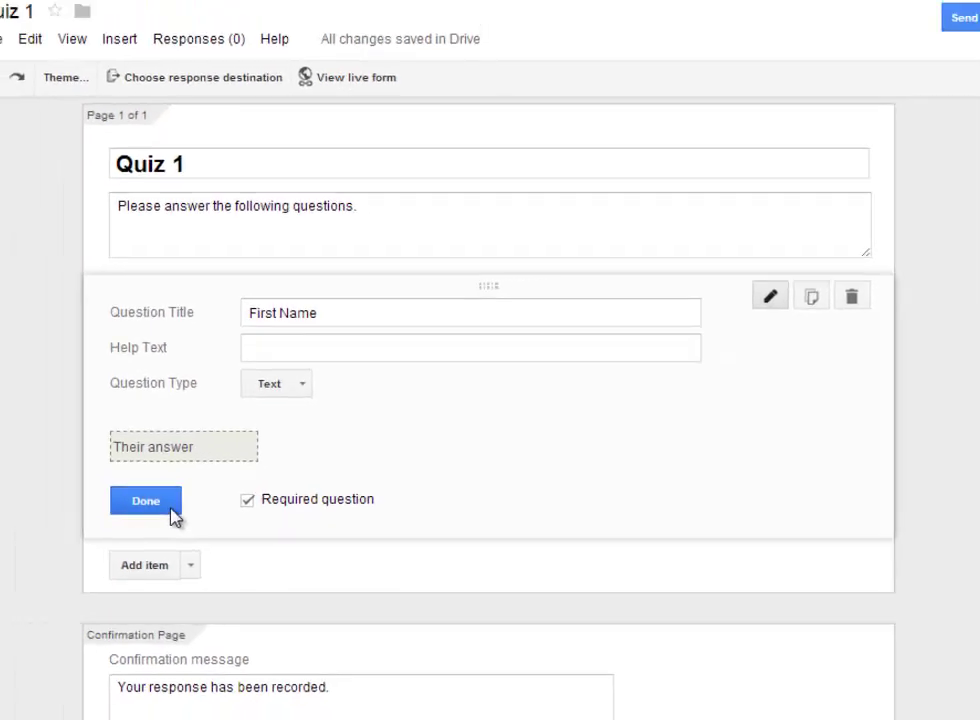
pyautogui.click(171, 512)
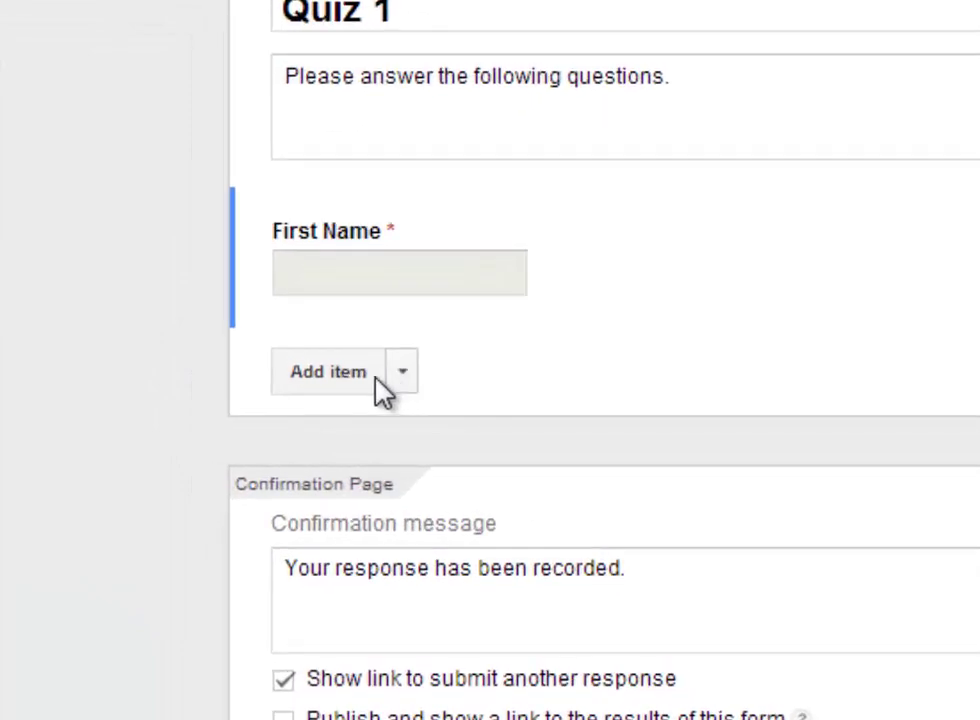
# Add a required Text question titled "Last Name" below the First Name question and finish editing it.
pyautogui.click(389, 378)
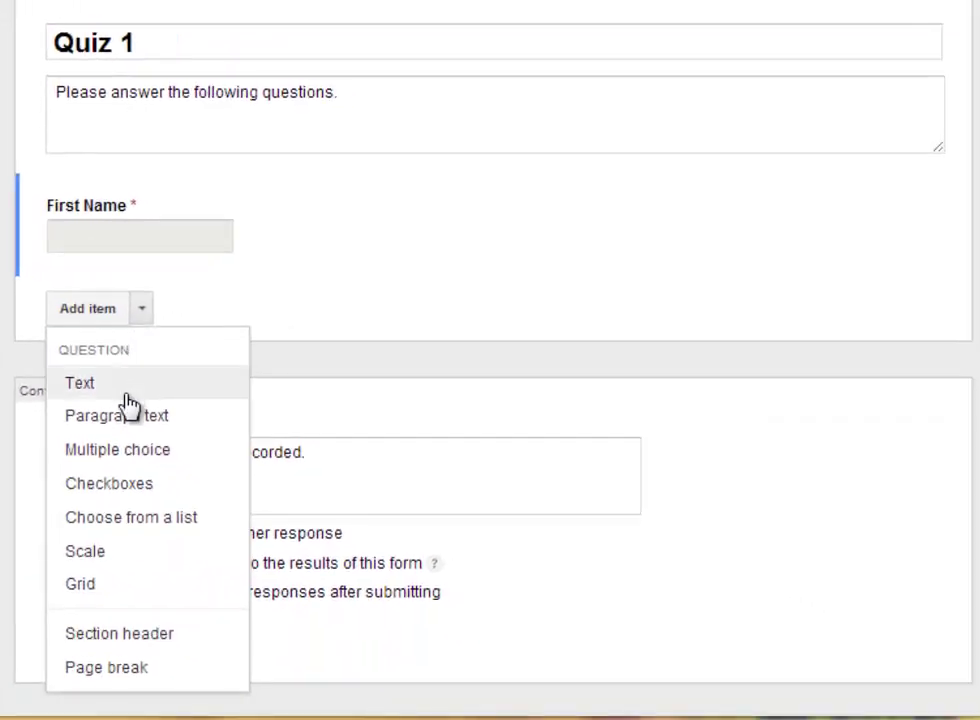
pyautogui.click(128, 395)
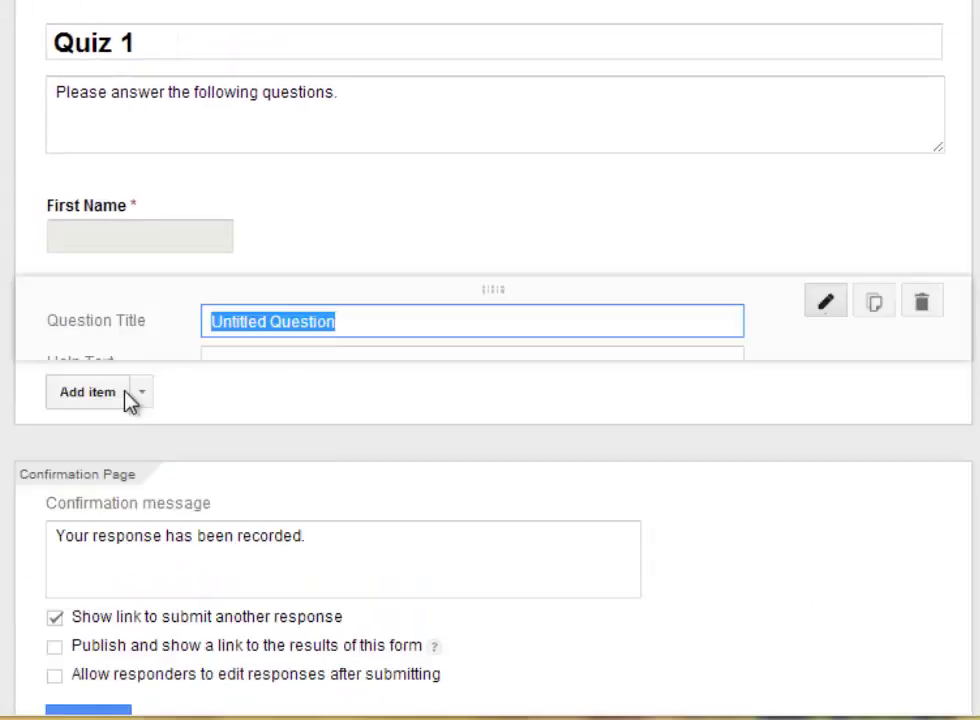
pyautogui.write('Last Name')
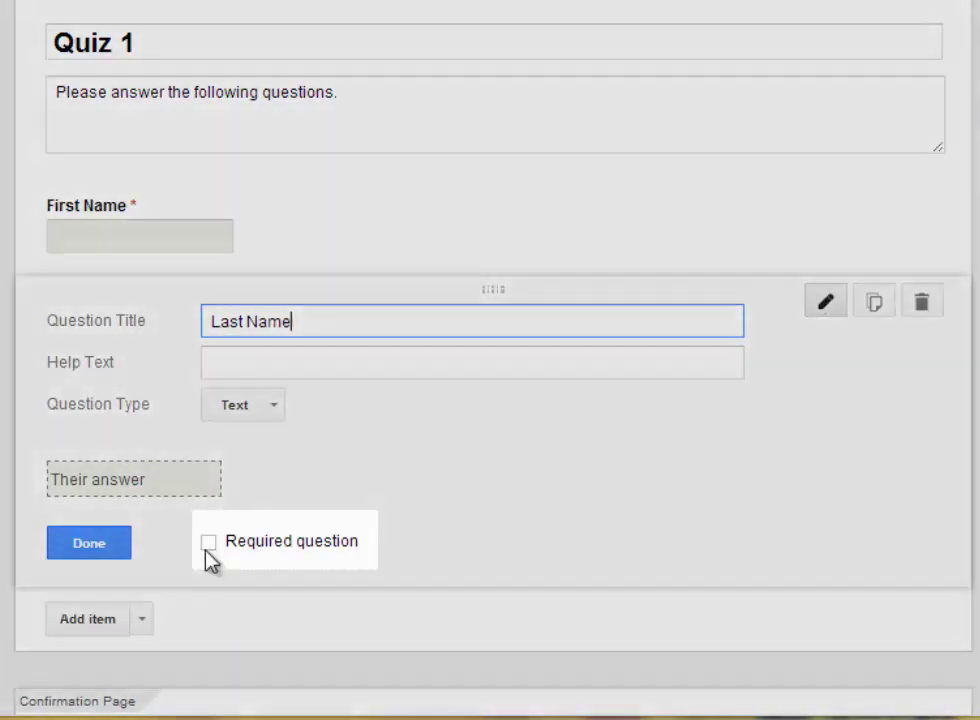
pyautogui.click(208, 542)
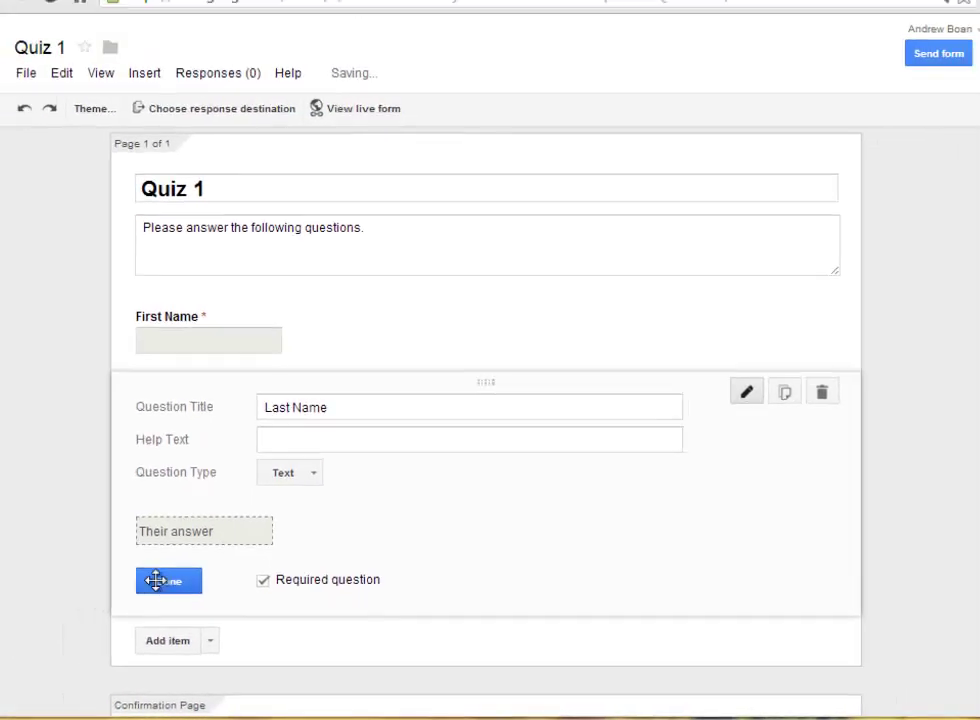
pyautogui.click(88, 543)
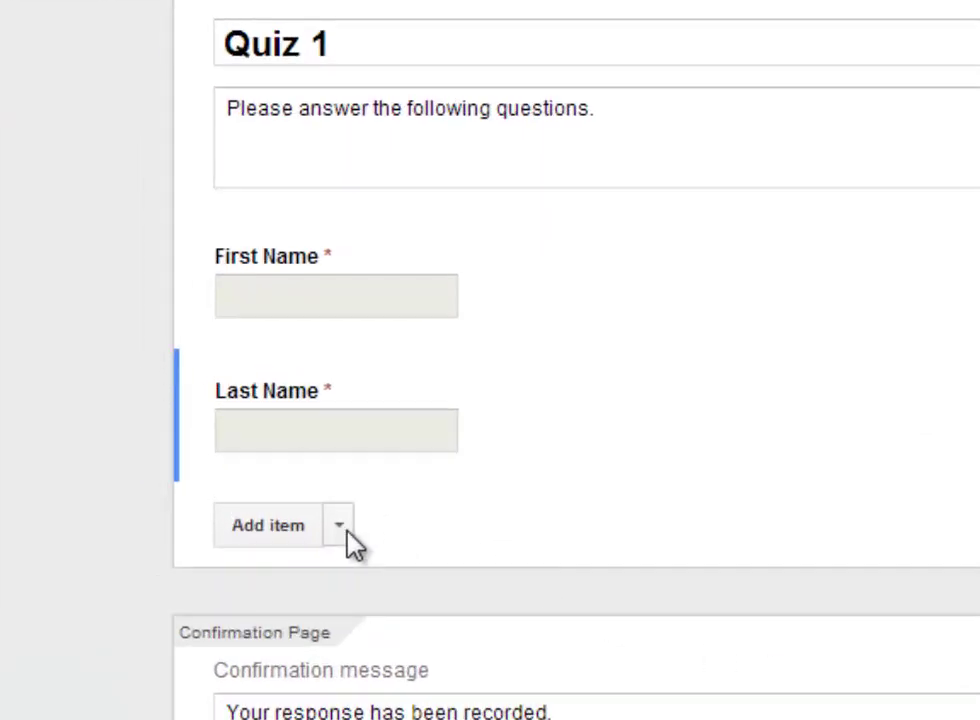
# Add a "Choose from a list" question titled "Homeroom Teacher" below the Last Name question.
pyautogui.click(345, 532)
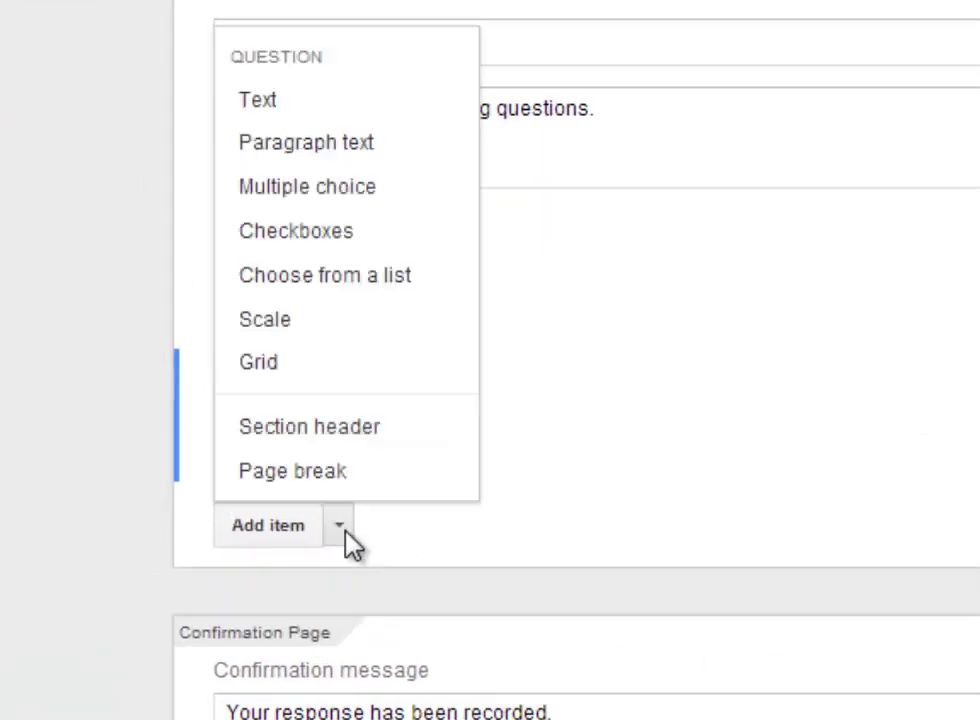
pyautogui.click(357, 274)
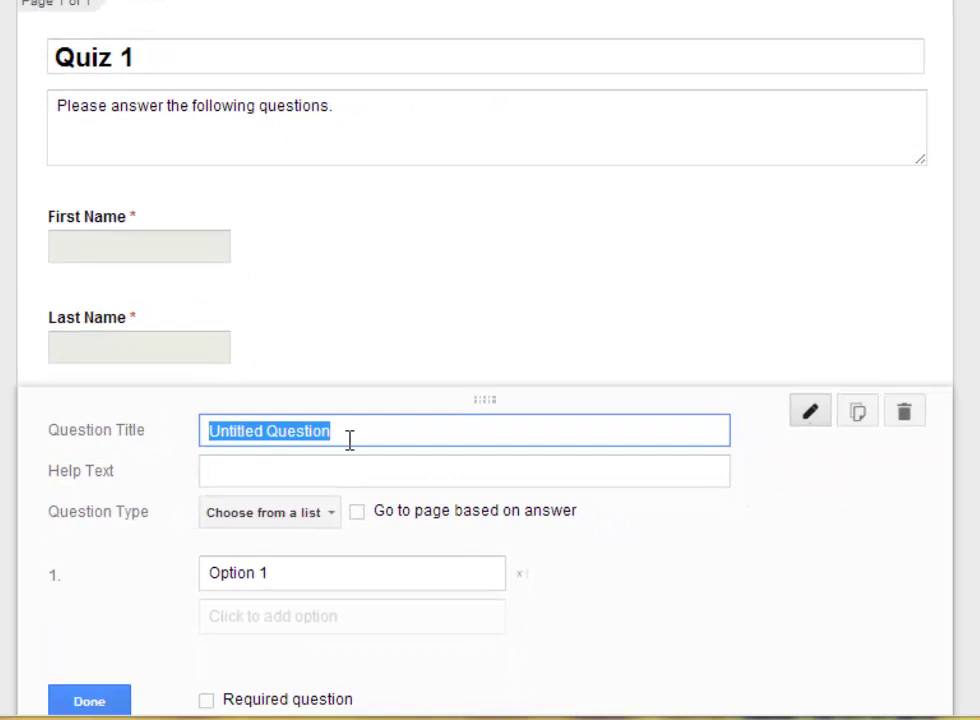
pyautogui.write('Homer')
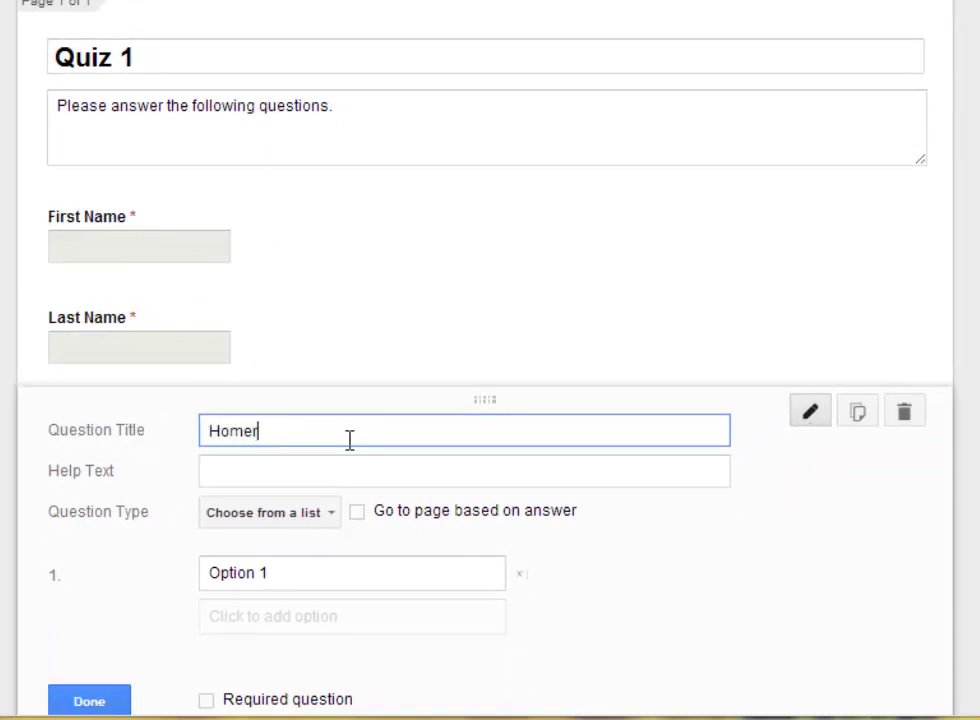
pyautogui.write('oom Teacher')
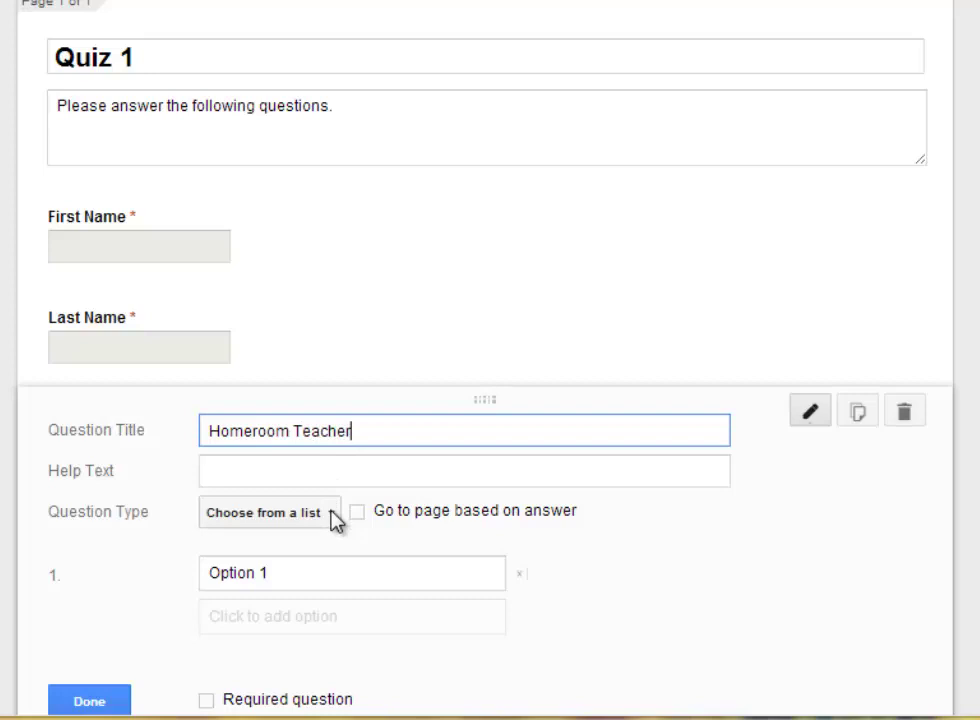
# Leave the first option of the Homeroom Teacher list blank and enter a teacher's name as the second option.
pyautogui.click(321, 570)
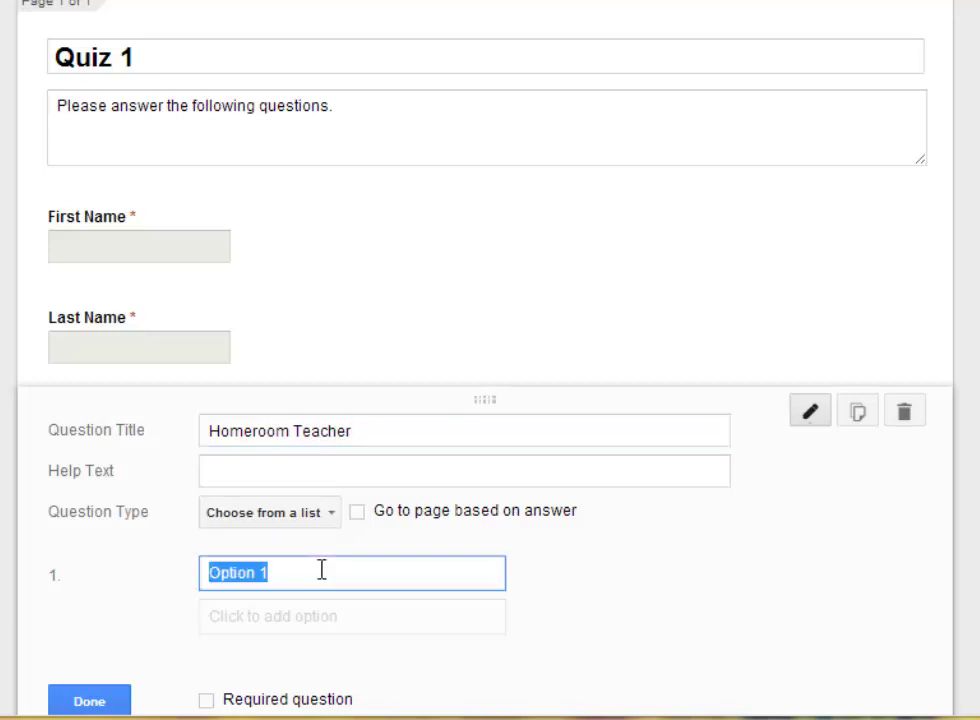
pyautogui.press('BackSpace')
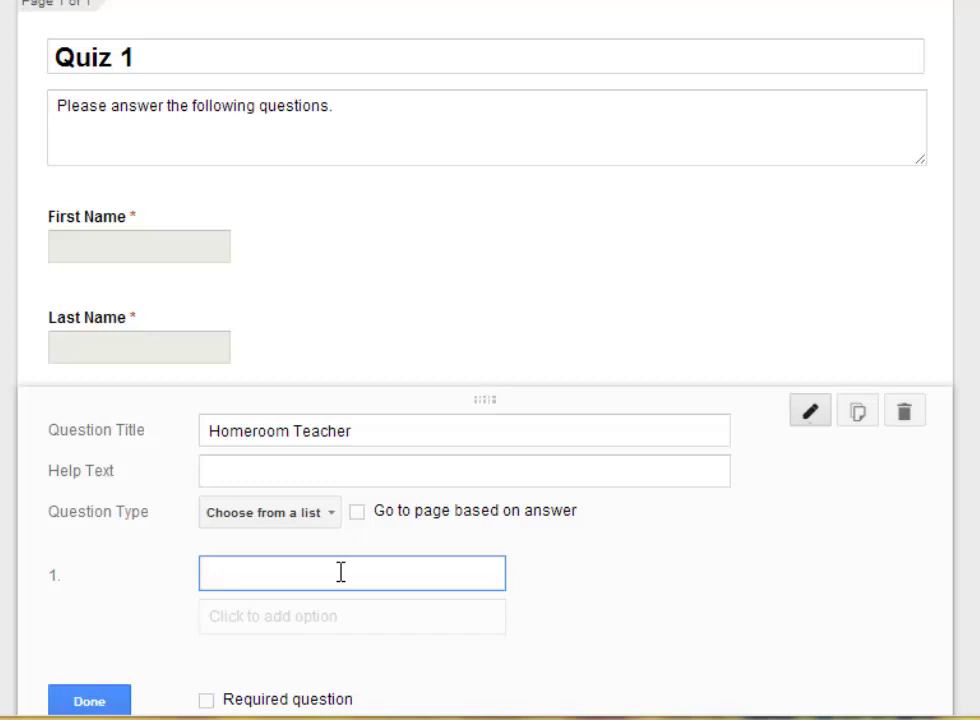
pyautogui.press('Return')
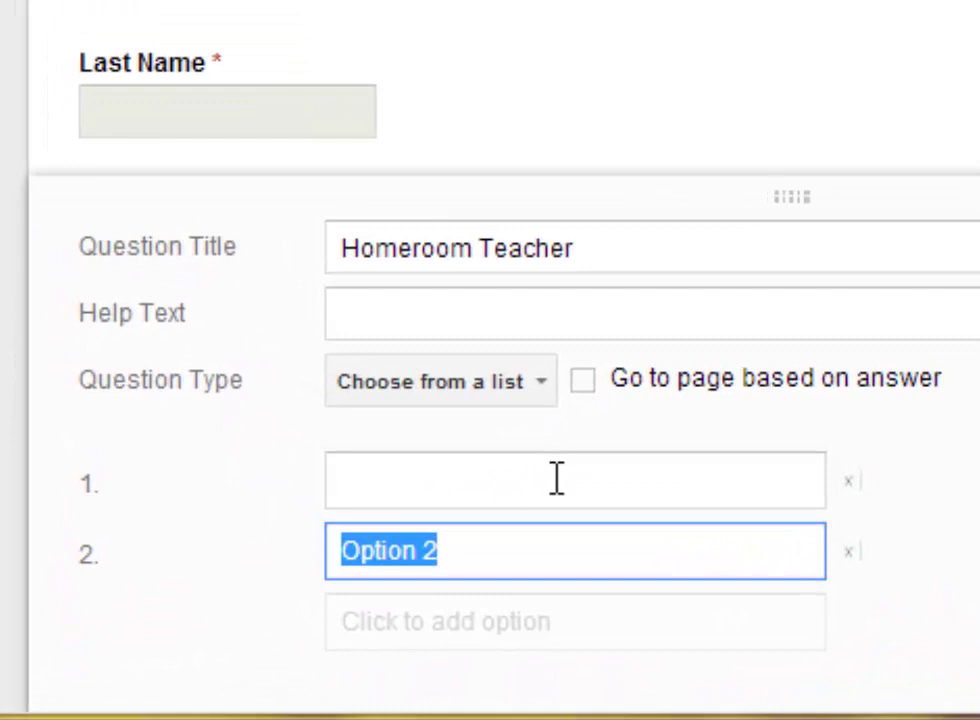
pyautogui.write('Mr. Boan')
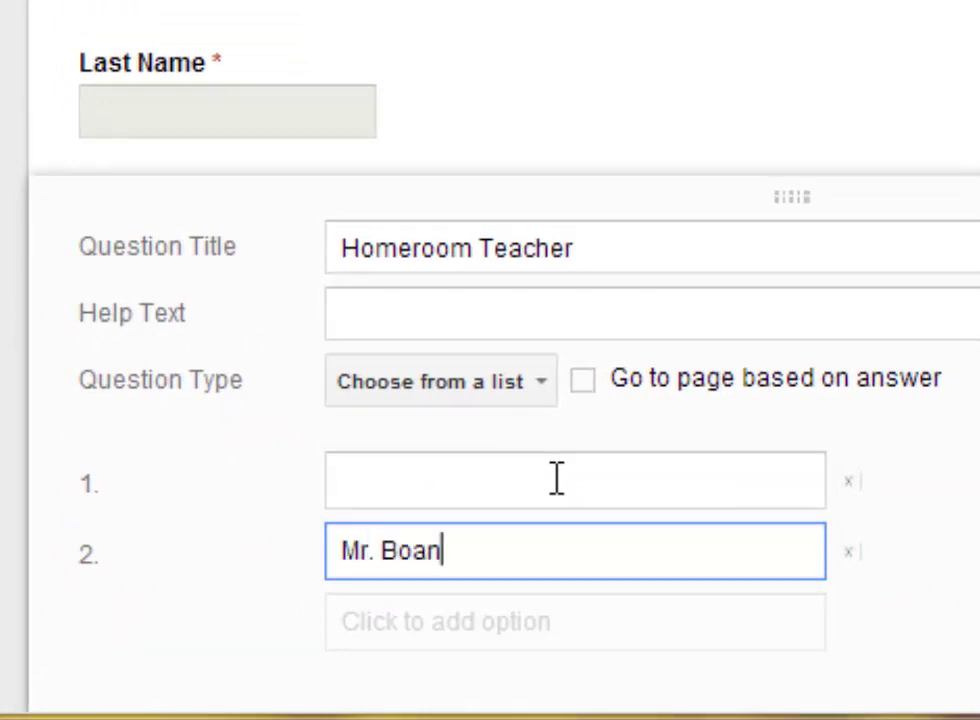
pyautogui.press('Return')
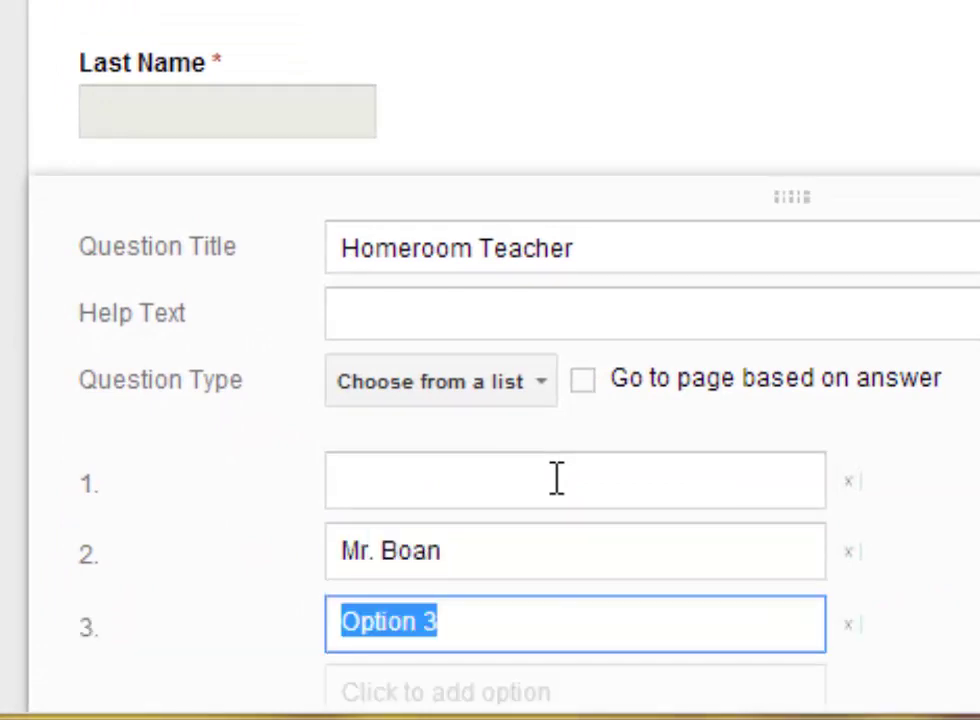
# Add the options "Teacher 2", "Teacher 3" and "Teacher 4" to the Homeroom Teacher list, and finish it as a required question.
pyautogui.write('Teache')
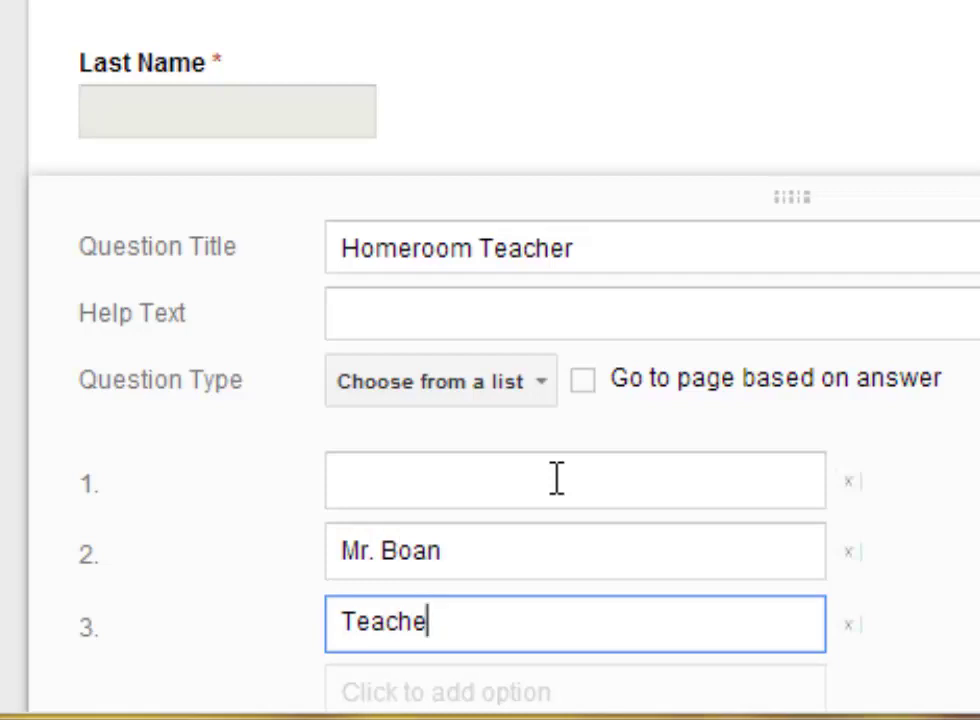
pyautogui.write('r 2')
pyautogui.press('Return')
pyautogui.write('Teacher ')
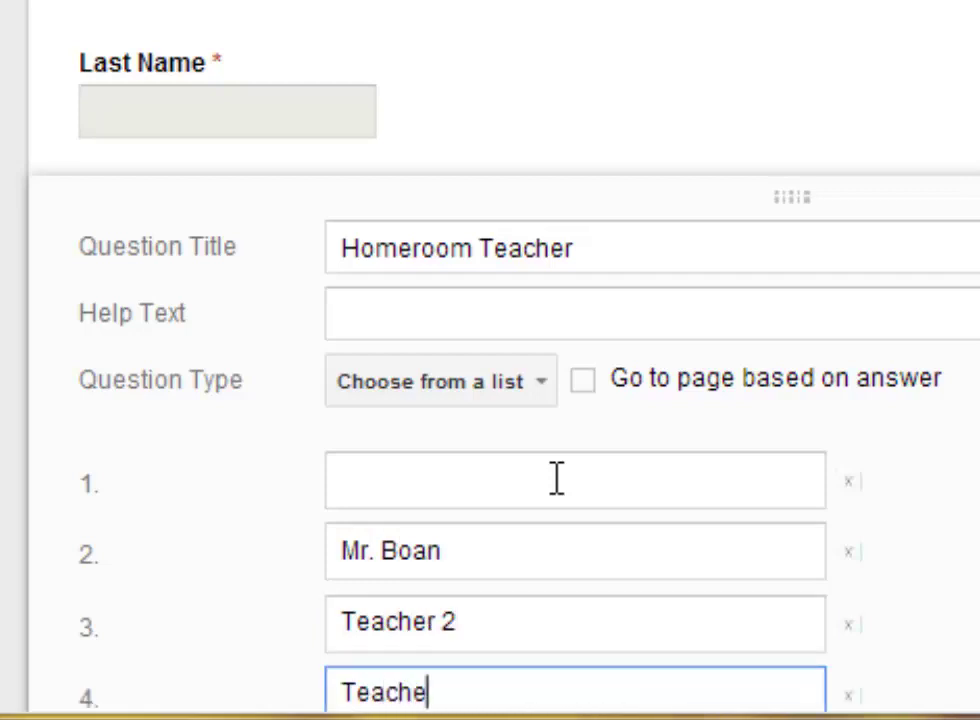
pyautogui.write('3')
pyautogui.press('Return')
pyautogui.scroll(-5, 557, 478)
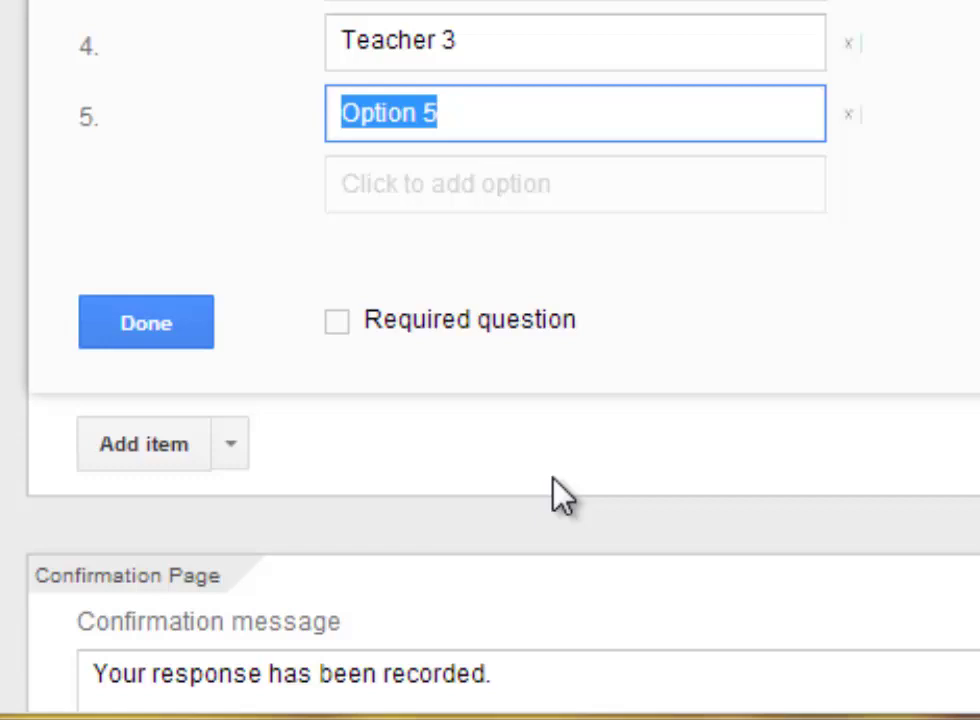
pyautogui.write('Teacher 4')
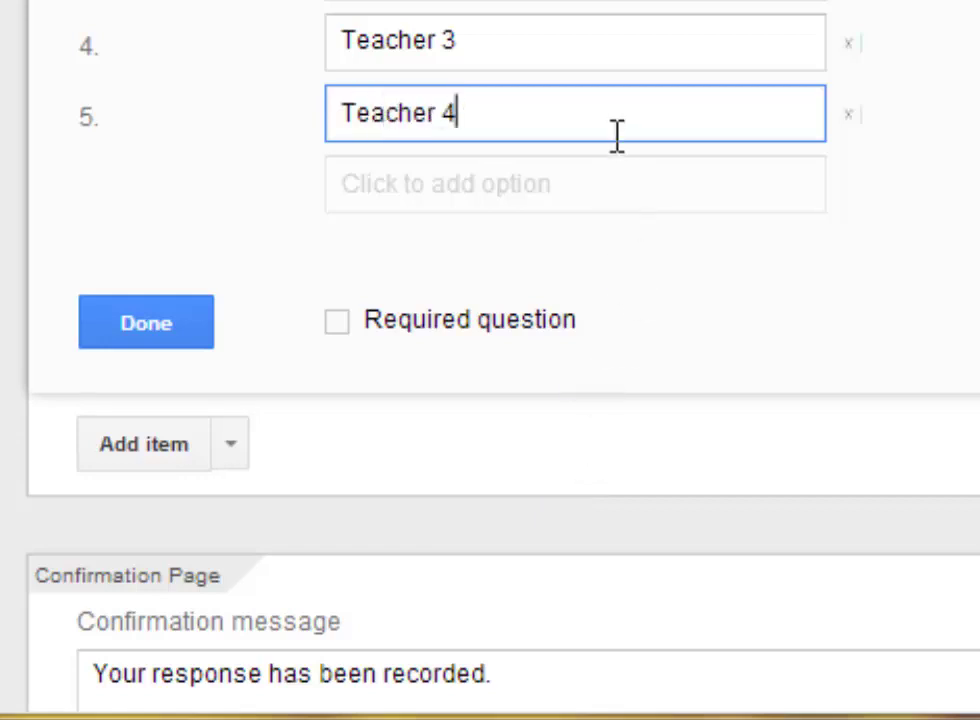
pyautogui.click(368, 325)
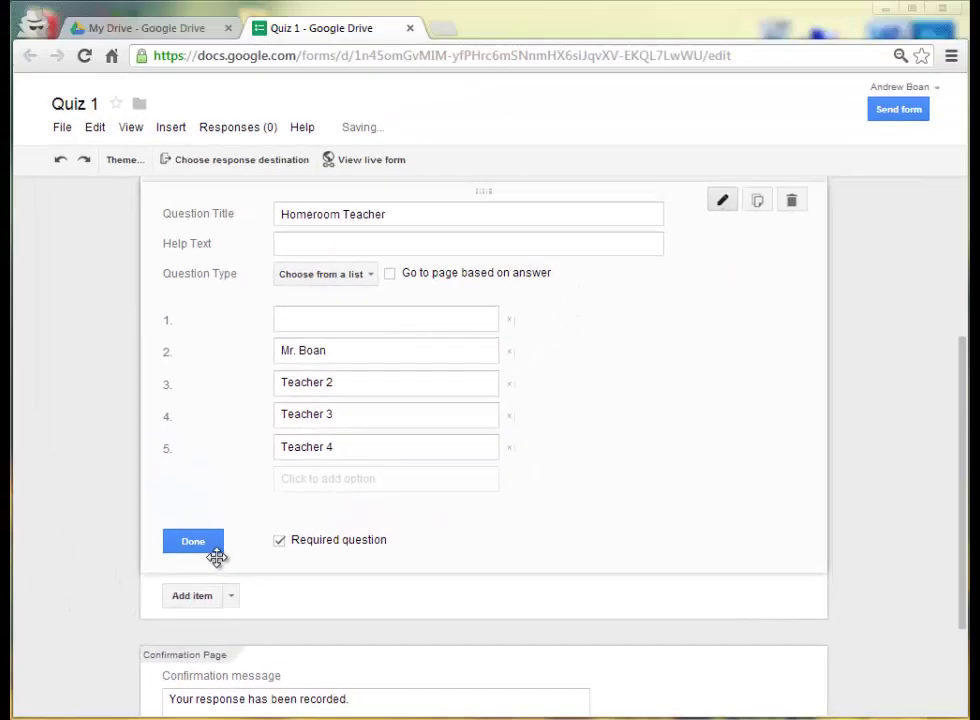
pyautogui.click(213, 546)
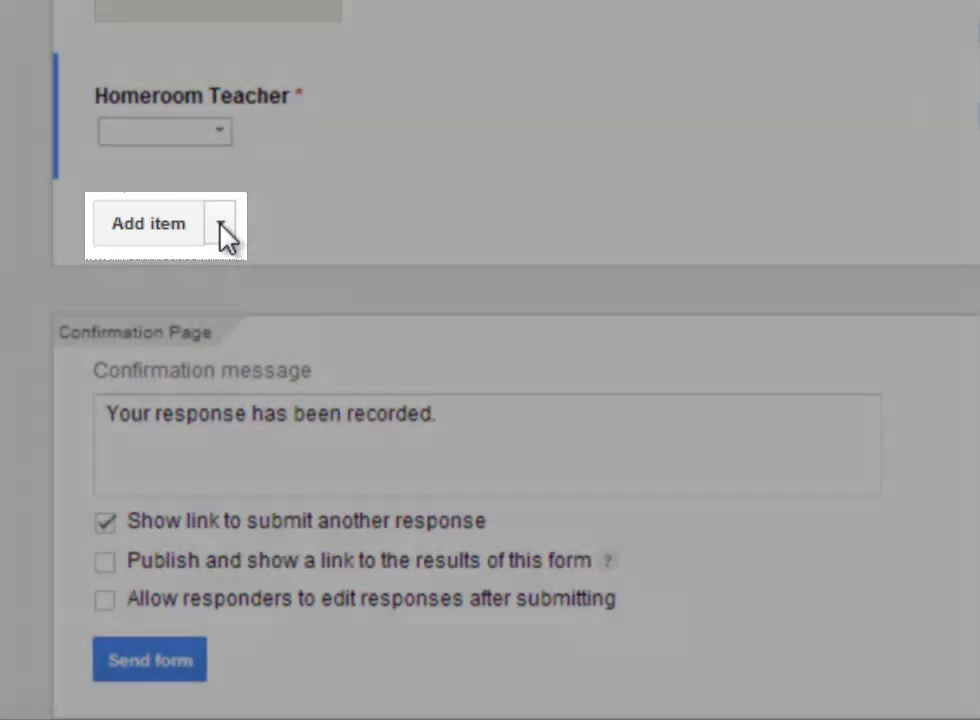
# Add a Multiple choice question titled "1." below the Homeroom Teacher question.
pyautogui.click(220, 226)
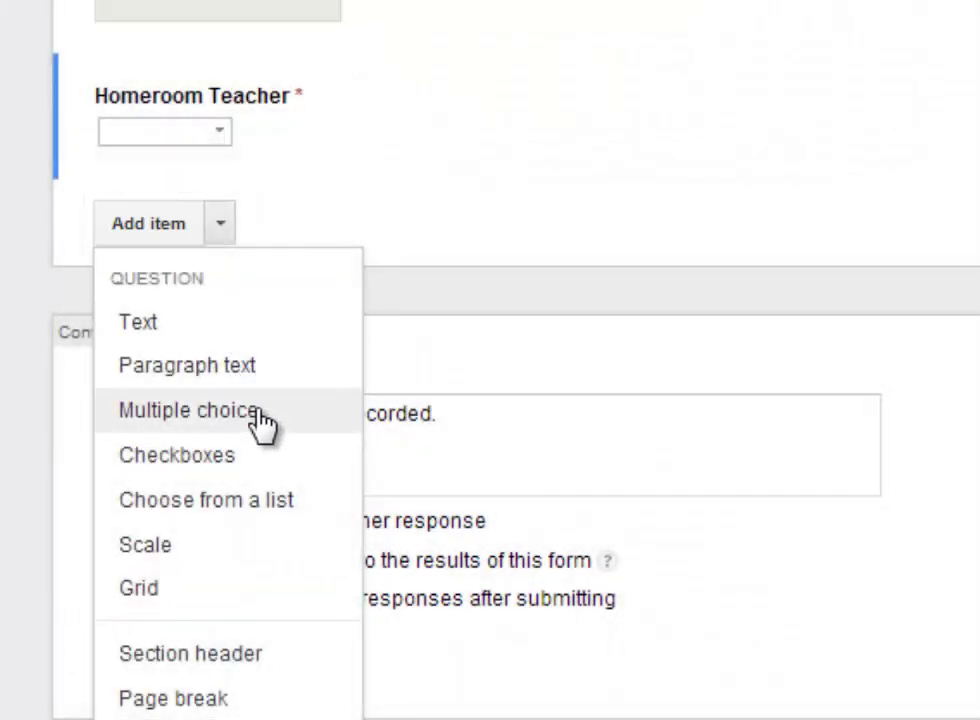
pyautogui.click(262, 420)
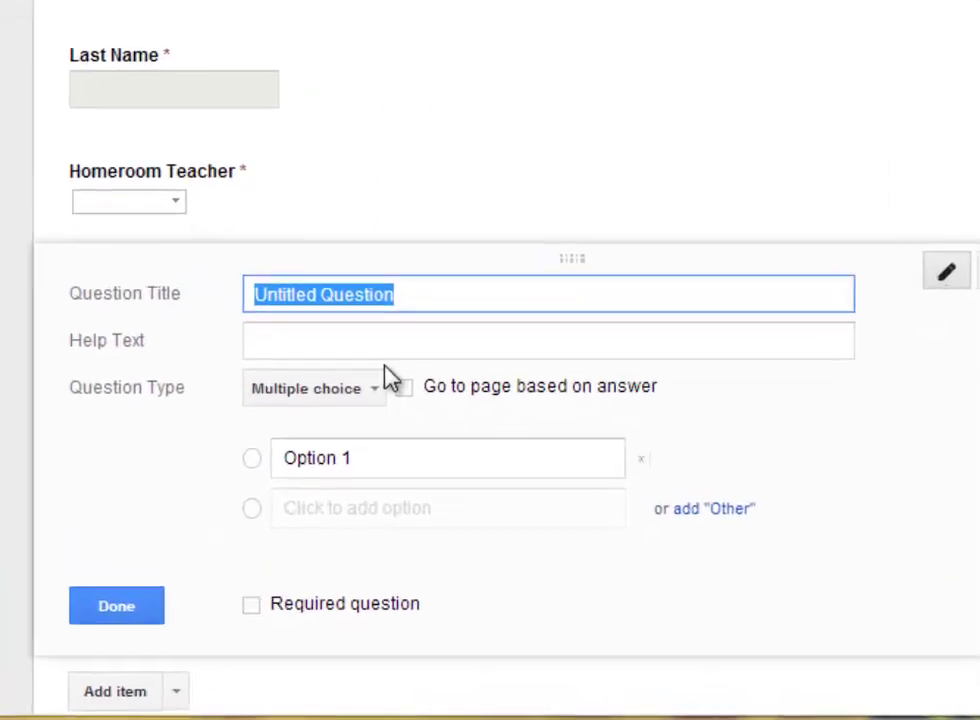
pyautogui.write('1.')
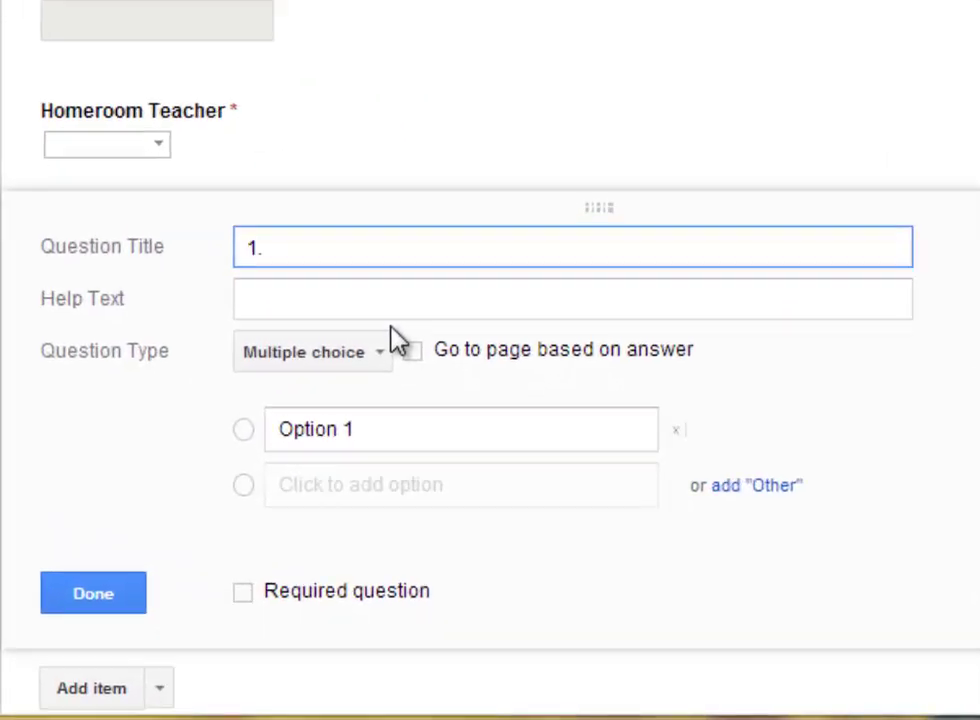
pyautogui.click(354, 307)
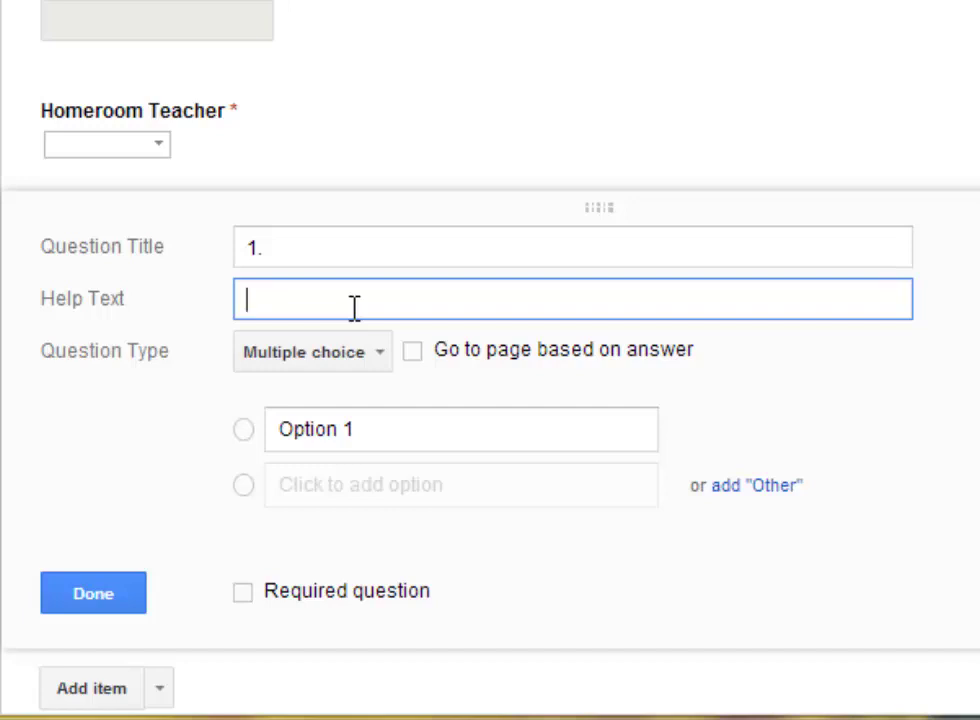
pyautogui.click(339, 236)
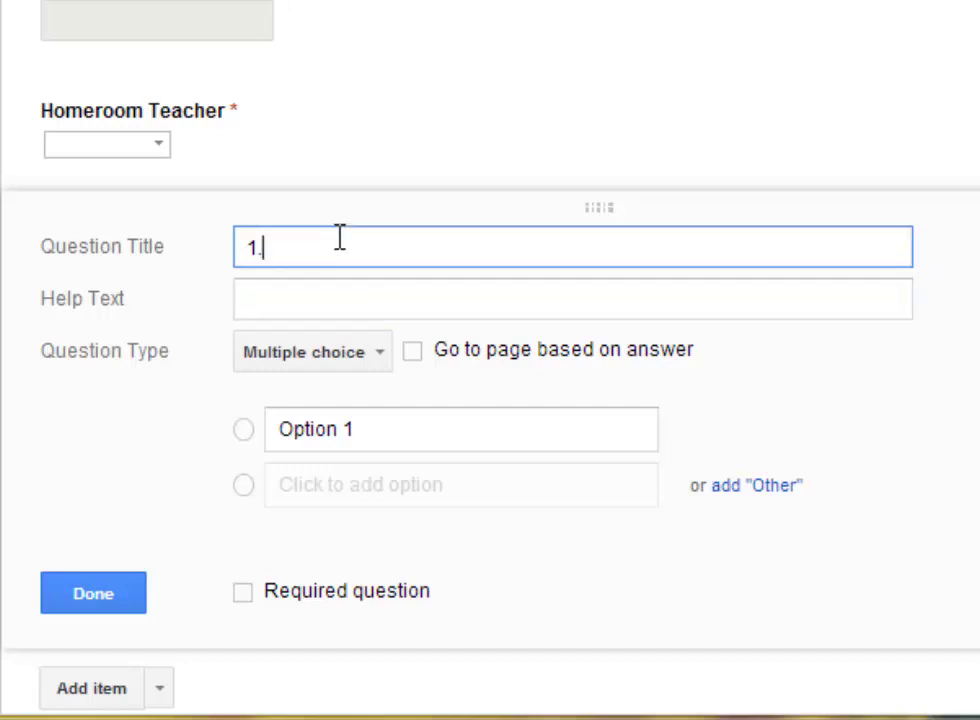
# Enter "Which of the following is an inner planet in our solar system?" as the help text of question 1.
pyautogui.click(304, 295)
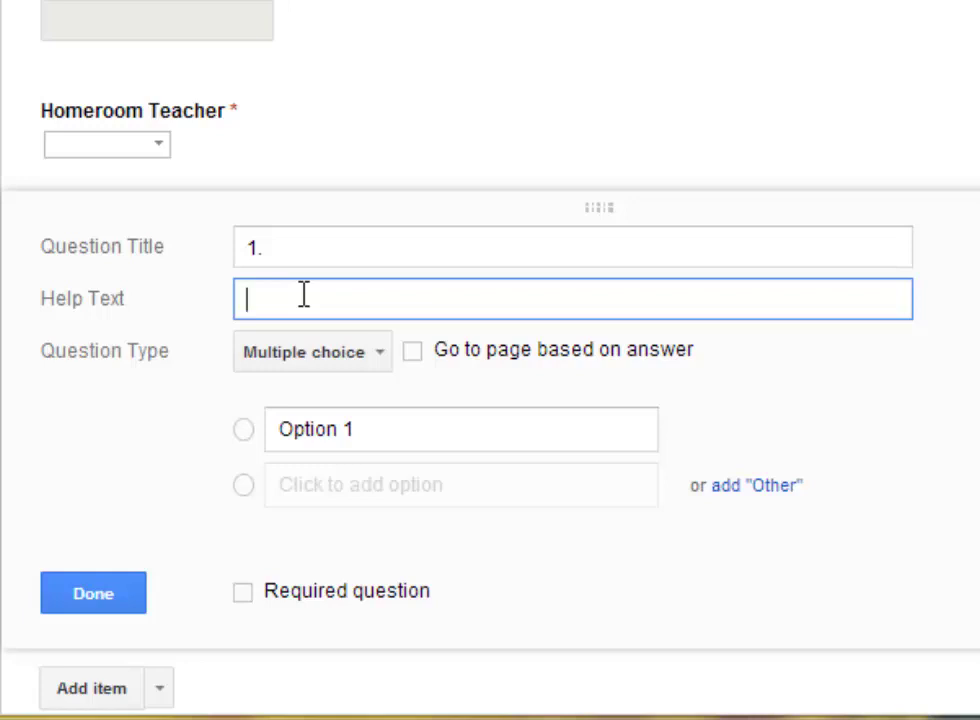
pyautogui.write('Which of the folloing')
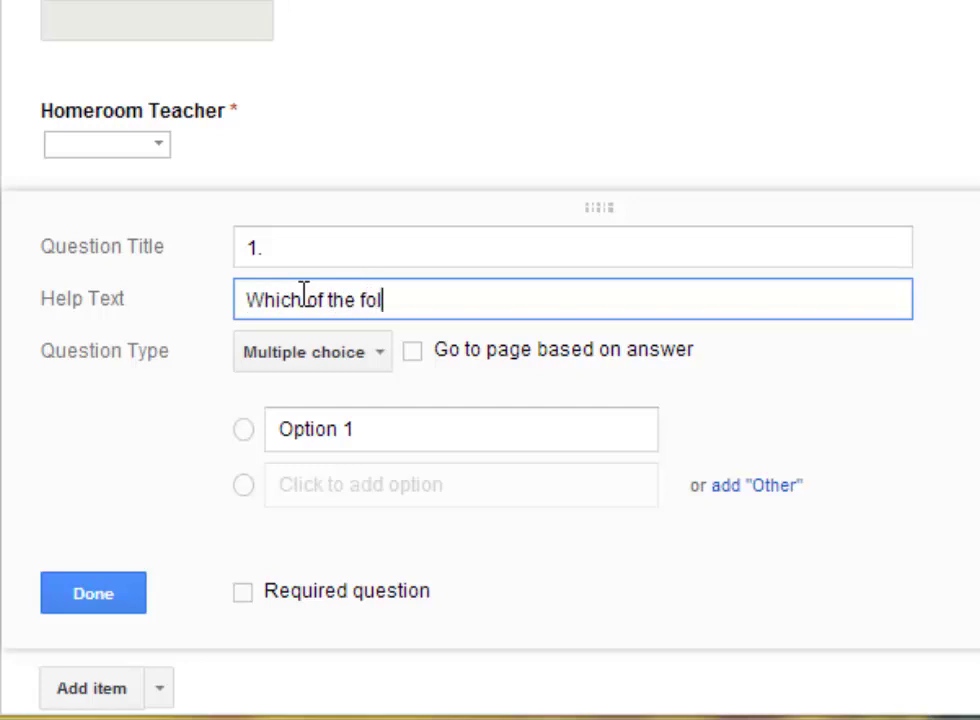
pyautogui.press('BackSpace')
pyautogui.press('BackSpace')
pyautogui.press('BackSpace')
pyautogui.press('BackSpace')
pyautogui.write('wing is an innner')
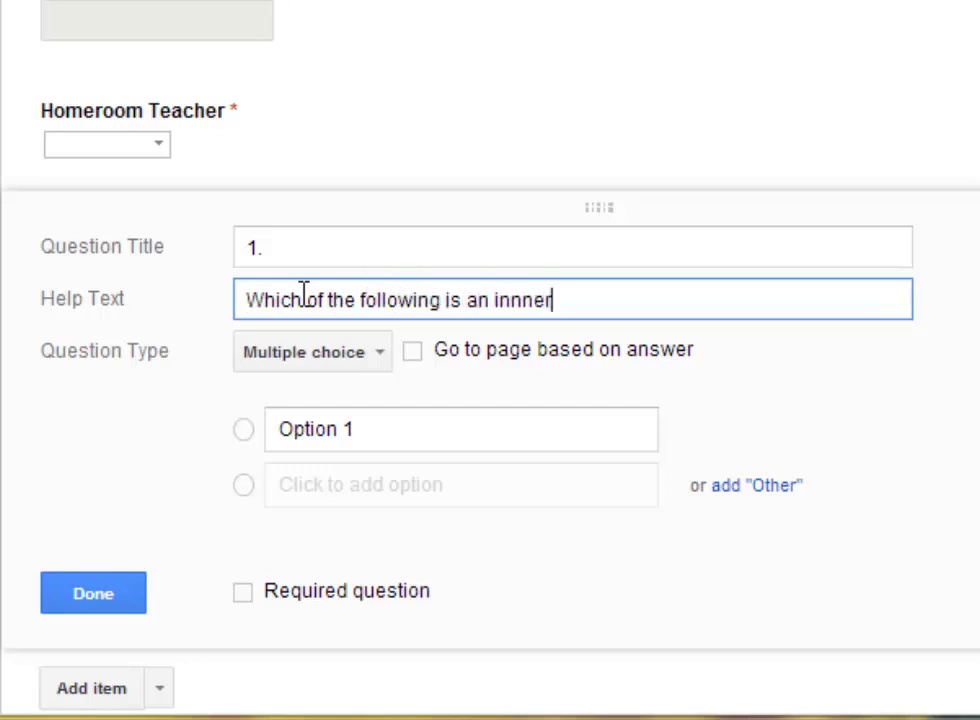
pyautogui.press('BackSpace')
pyautogui.press('BackSpace')
pyautogui.press('BackSpace')
pyautogui.write('er planet ')
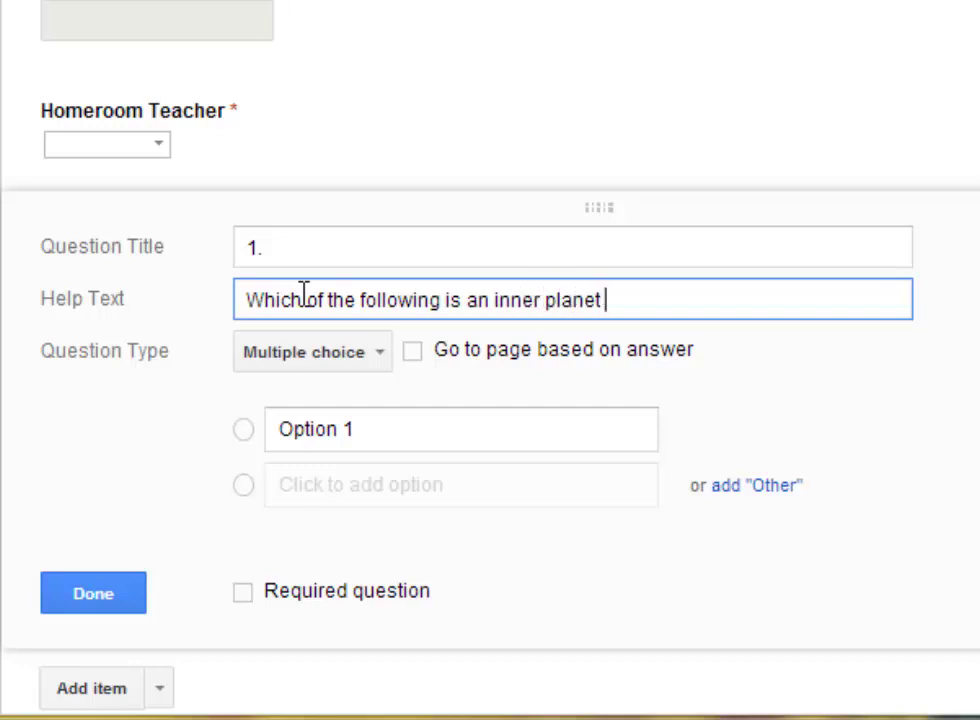
pyautogui.write('in our solar system')
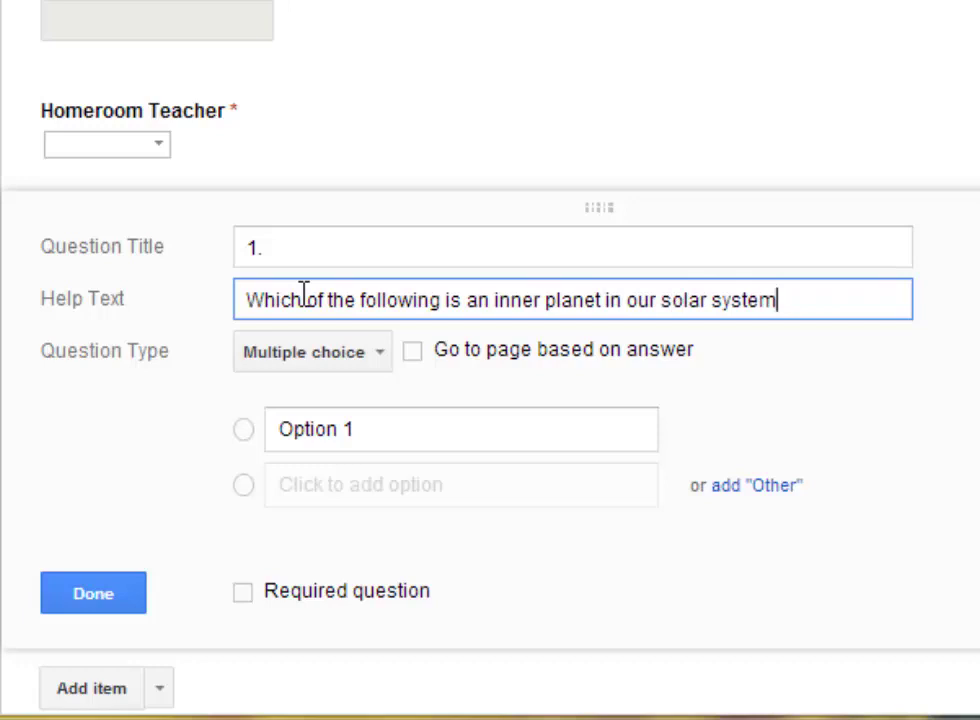
pyautogui.write('?')
# Give question 1 the answer options Jupiter, Mars, Saturn and Neptune, and make it a required question.
pyautogui.click(419, 437)
pyautogui.write('Jupiter')
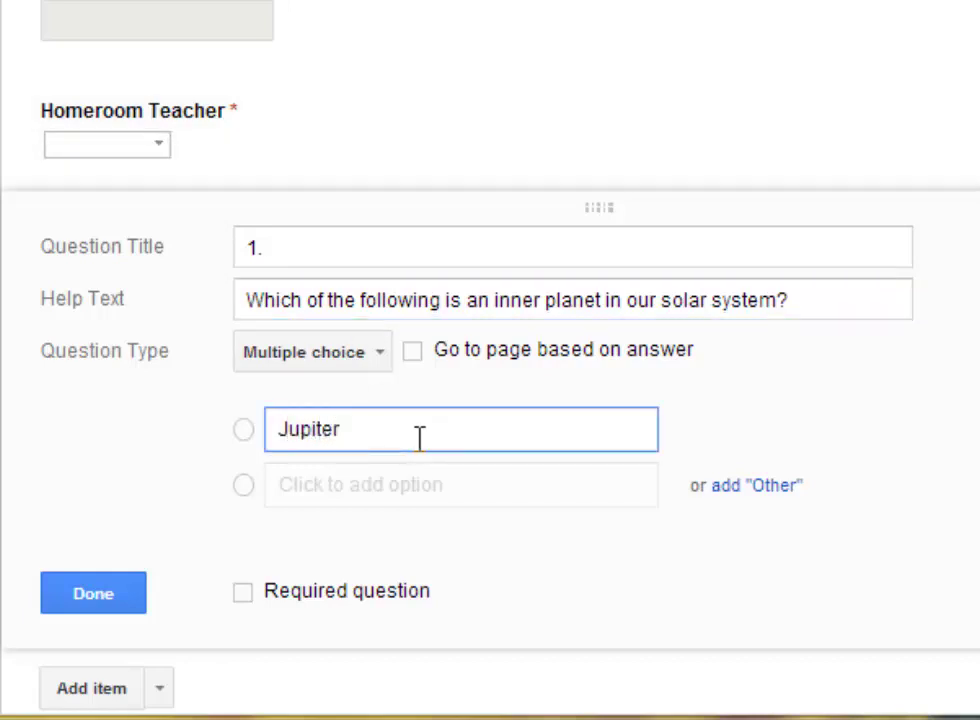
pyautogui.press('Return')
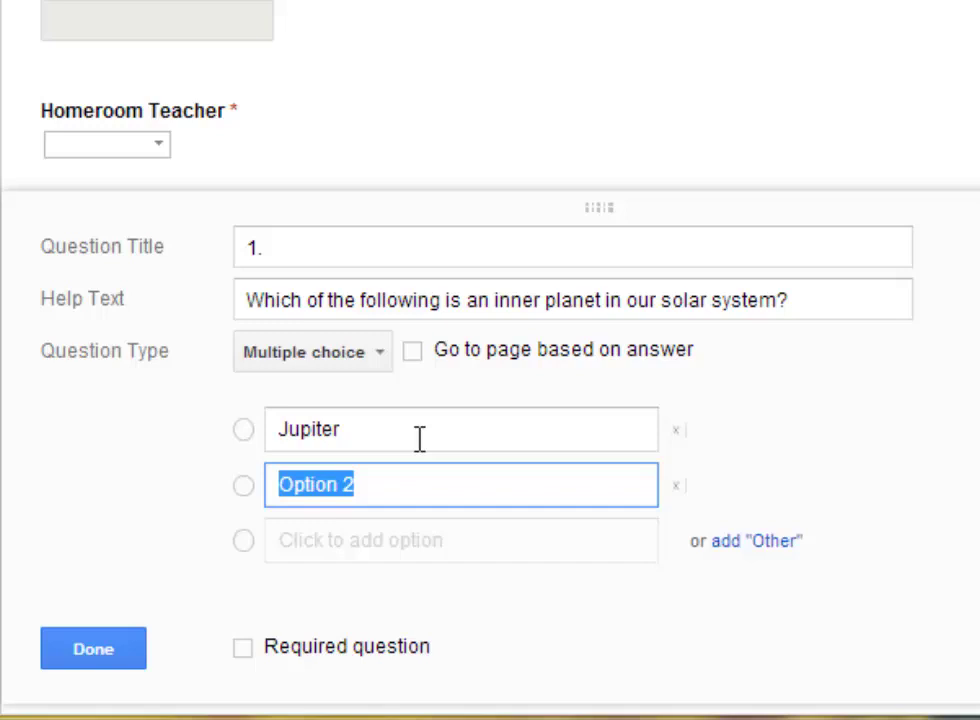
pyautogui.write('Mars')
pyautogui.press('Return')
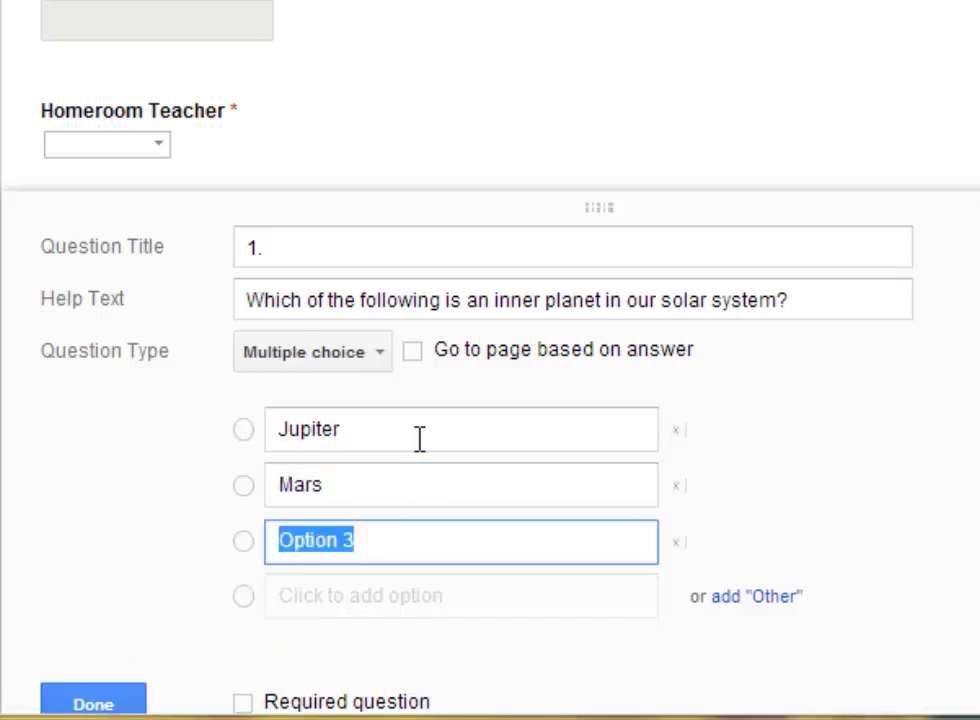
pyautogui.write('Saturn')
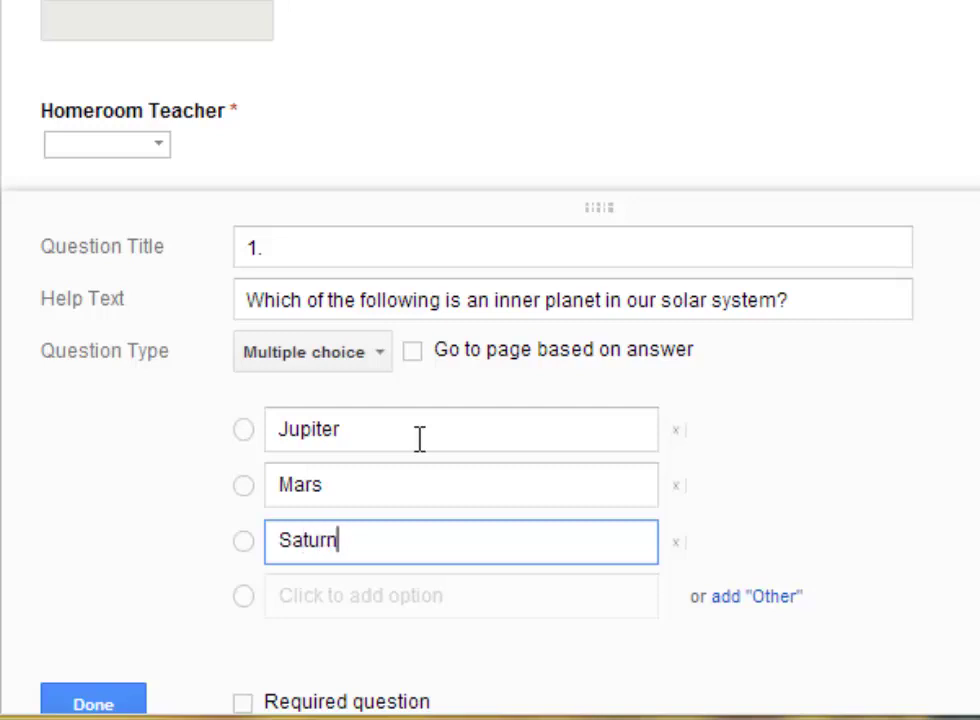
pyautogui.press('BackSpace')
pyautogui.write('n')
pyautogui.press('Return')
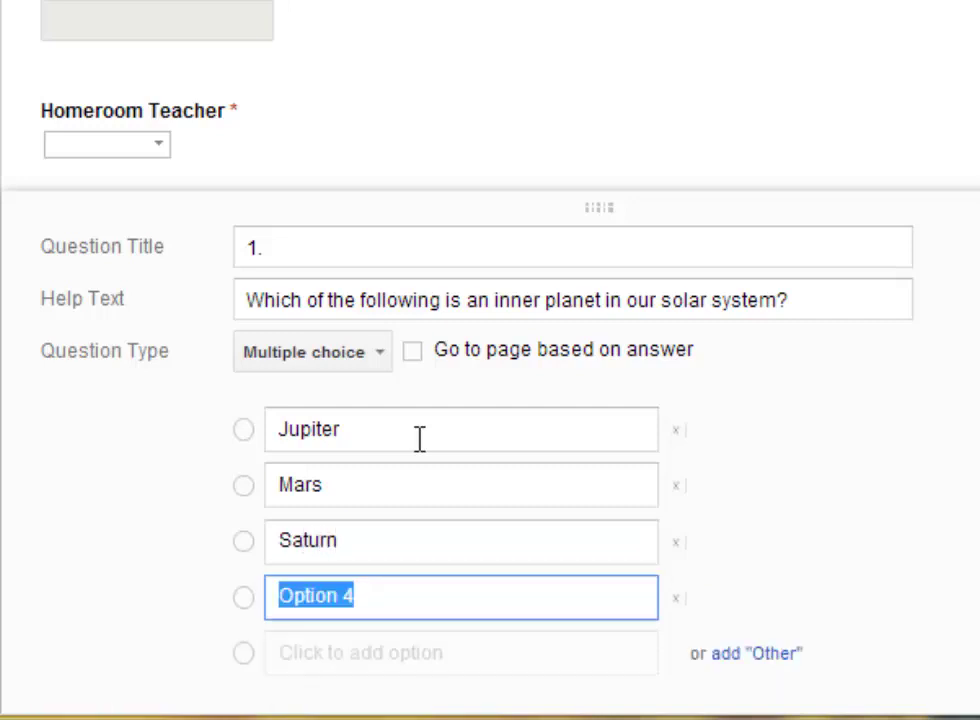
pyautogui.write('Neptune')
pyautogui.scroll(-3, 400, 437)
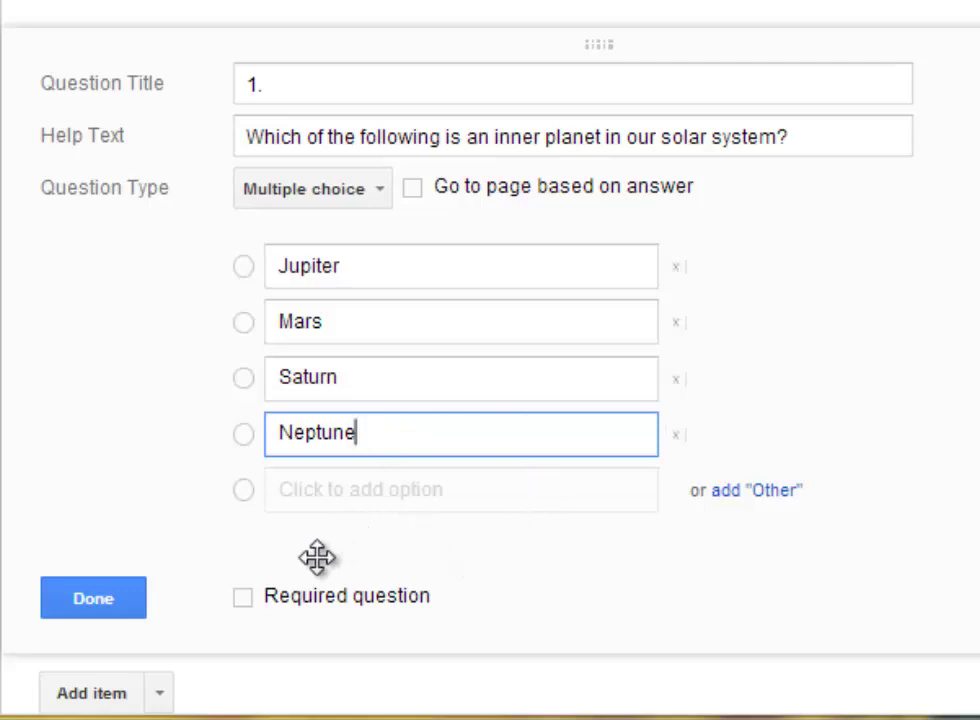
pyautogui.click(246, 603)
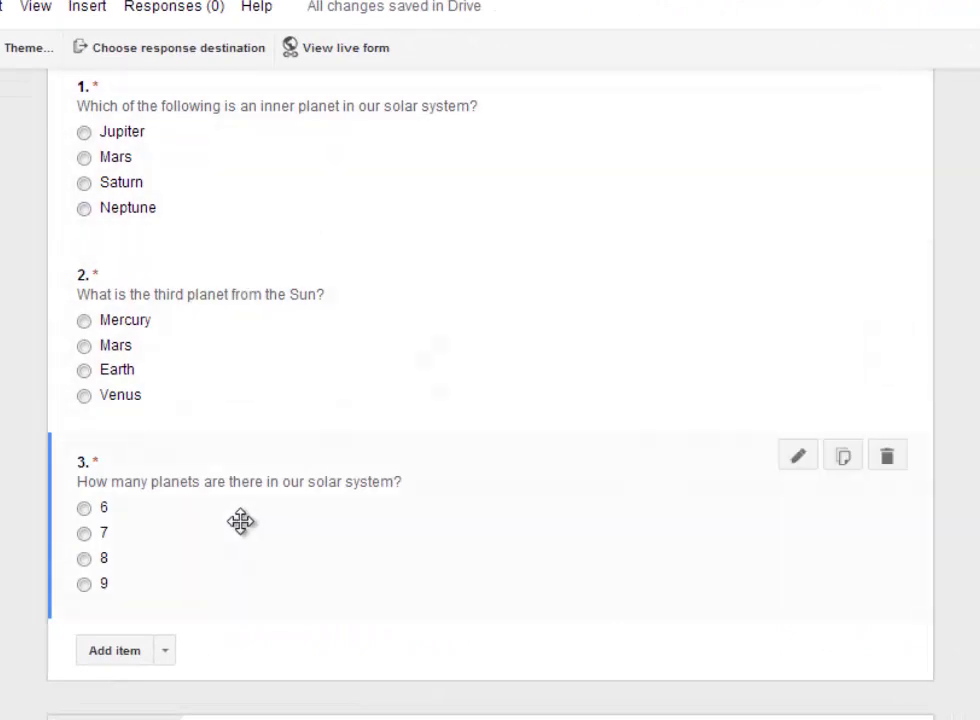
# Add a Paragraph text question below question 3, titled "What makes Earth unique when compared to other planets?".
pyautogui.scroll(3, 397, 530)
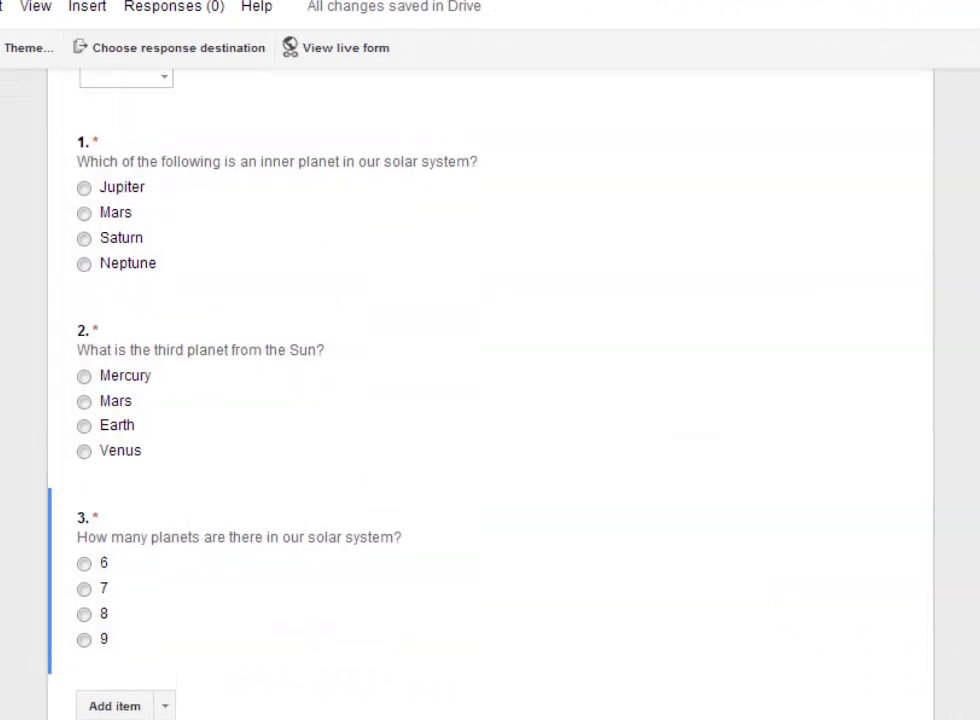
pyautogui.scroll(-4, 397, 530)
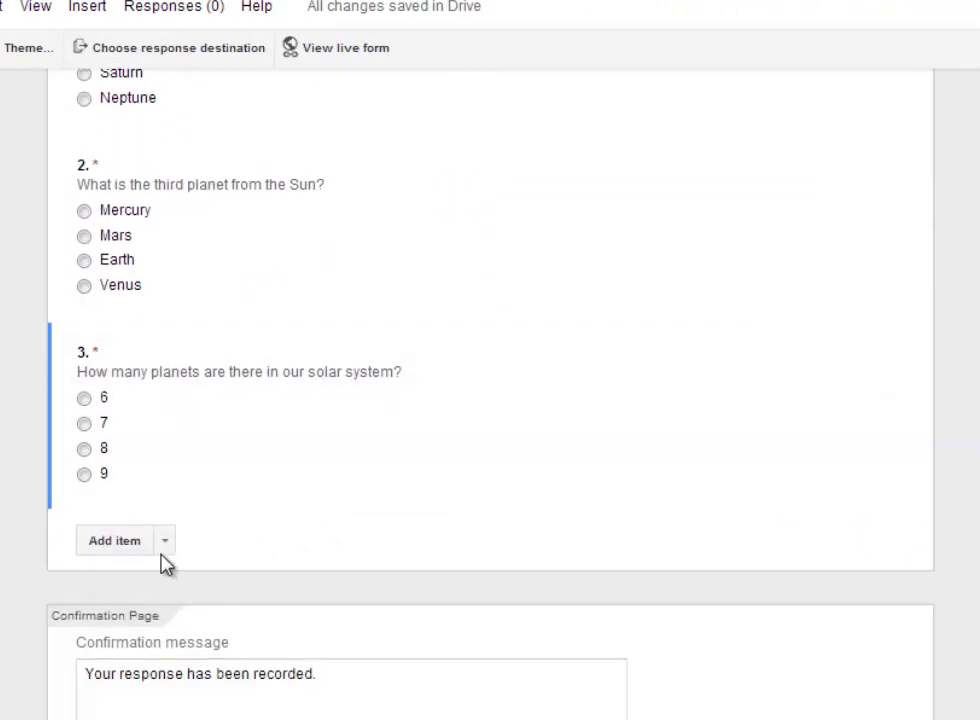
pyautogui.click(208, 552)
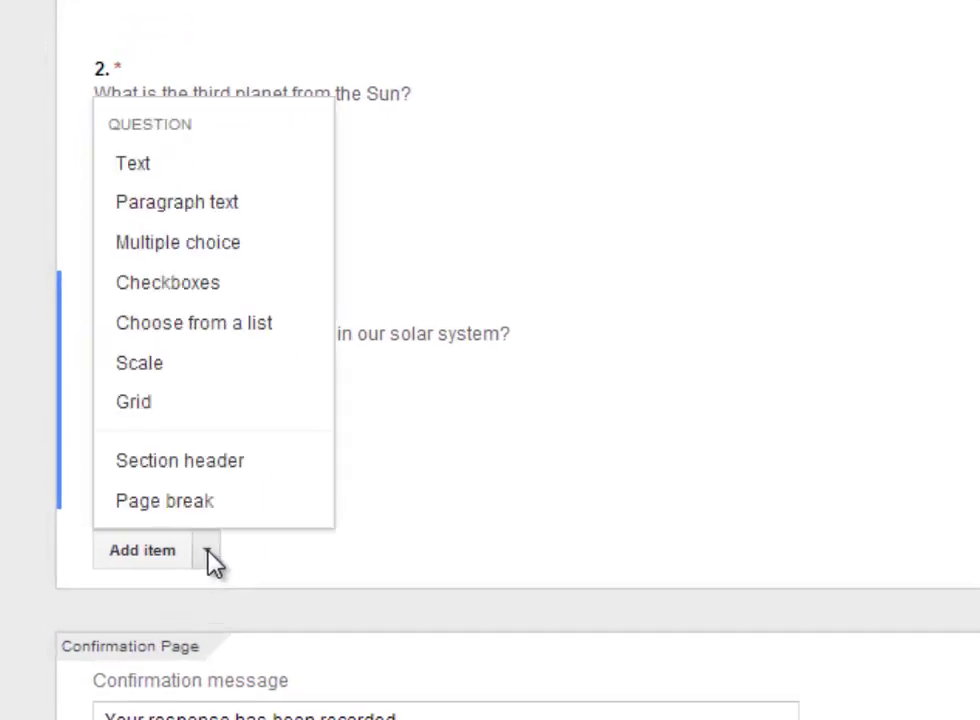
pyautogui.click(258, 224)
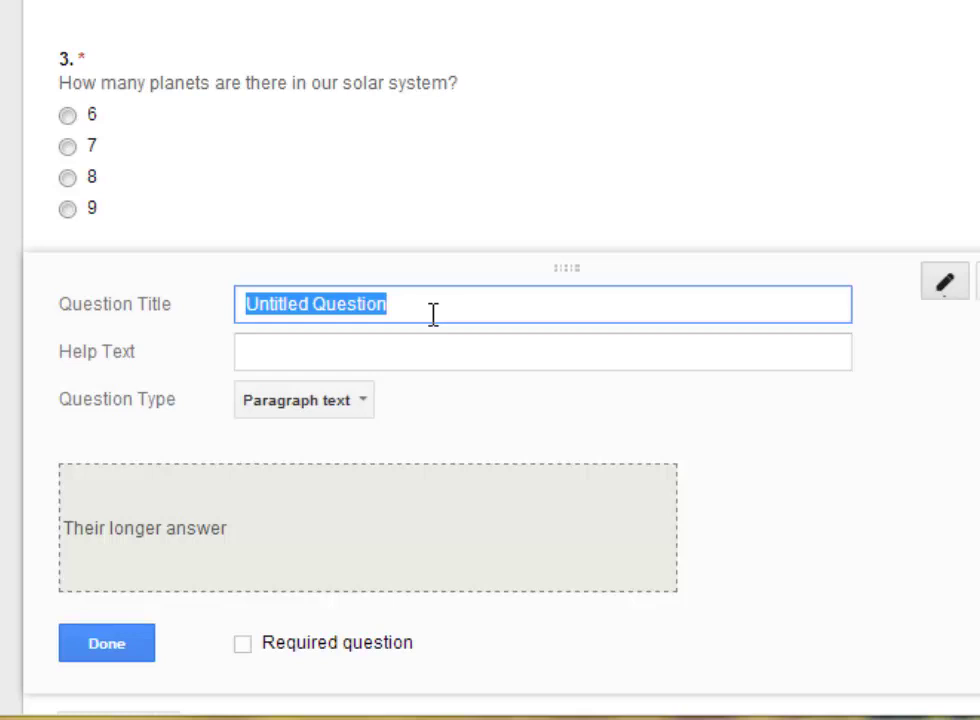
pyautogui.write('What makes Ear')
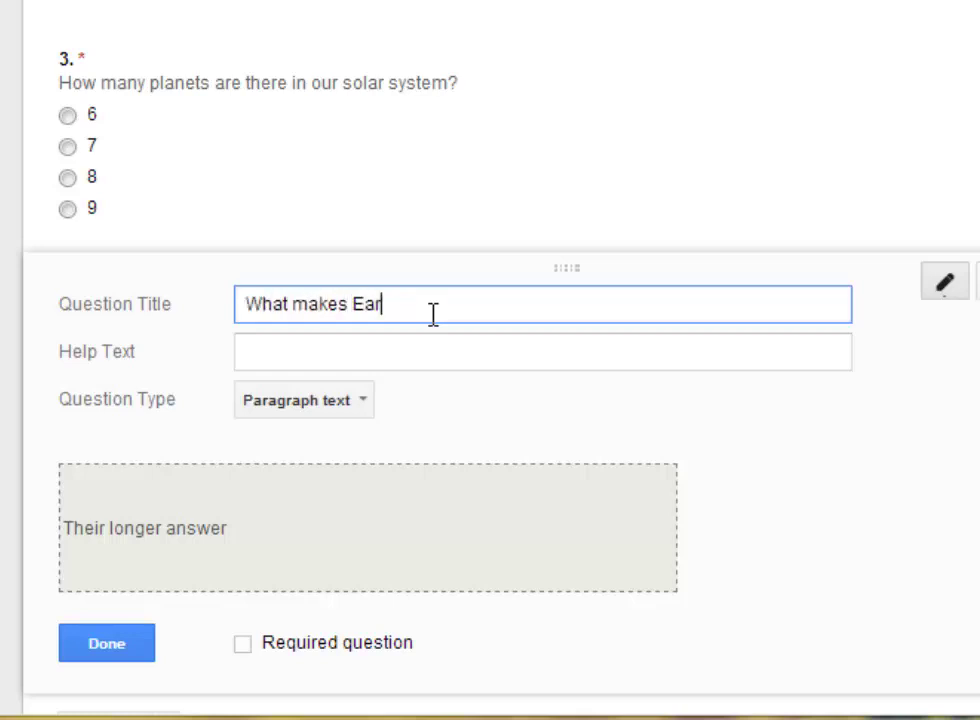
pyautogui.write('th unique when')
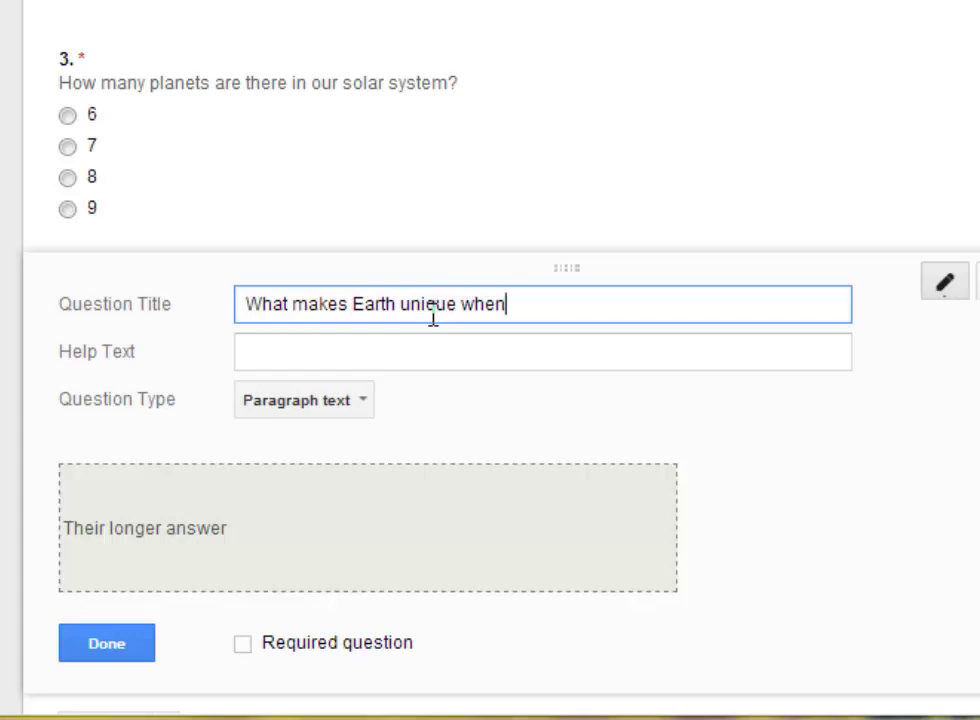
pyautogui.write(' compared to ')
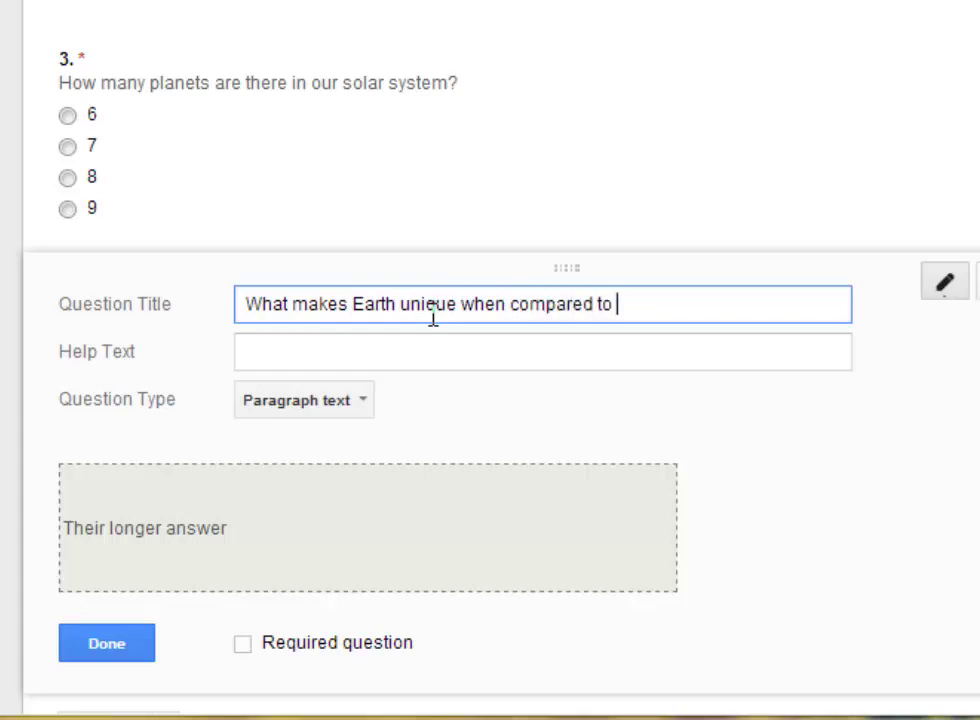
pyautogui.write('other planets')
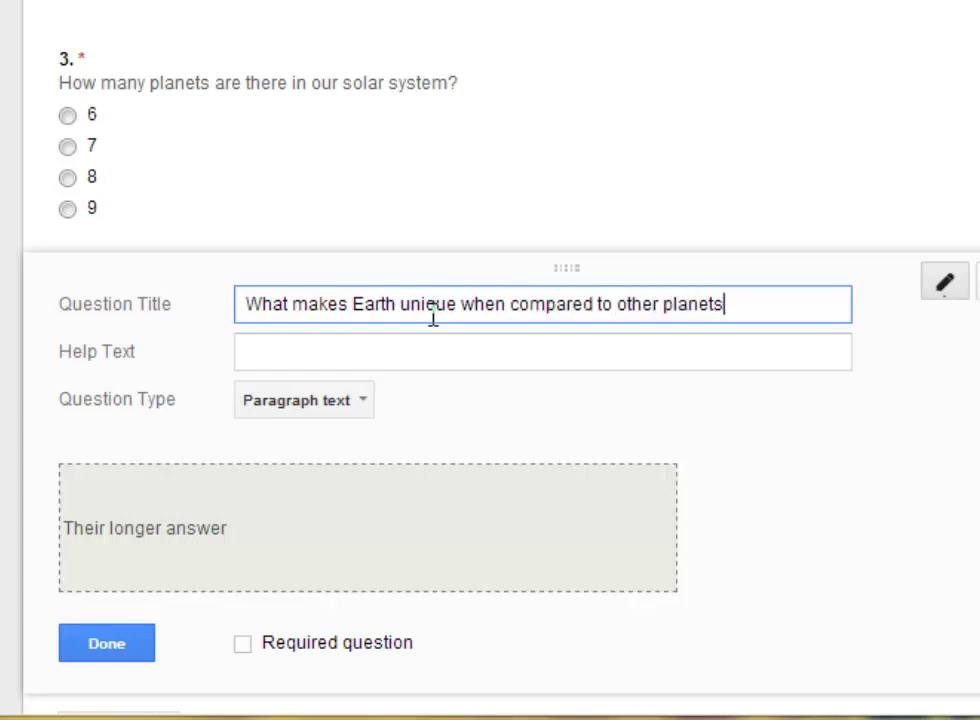
pyautogui.write('?')
# Enter "(2 point)" as the paragraph question's help text and make it a required question.
pyautogui.click(427, 348)
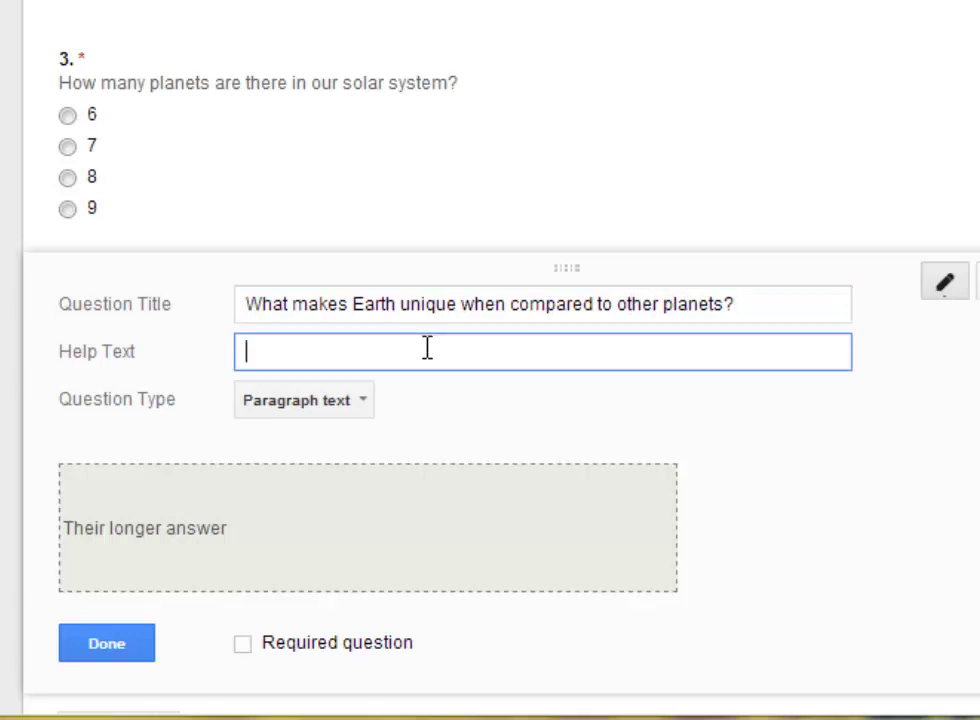
pyautogui.write('(2 point)')
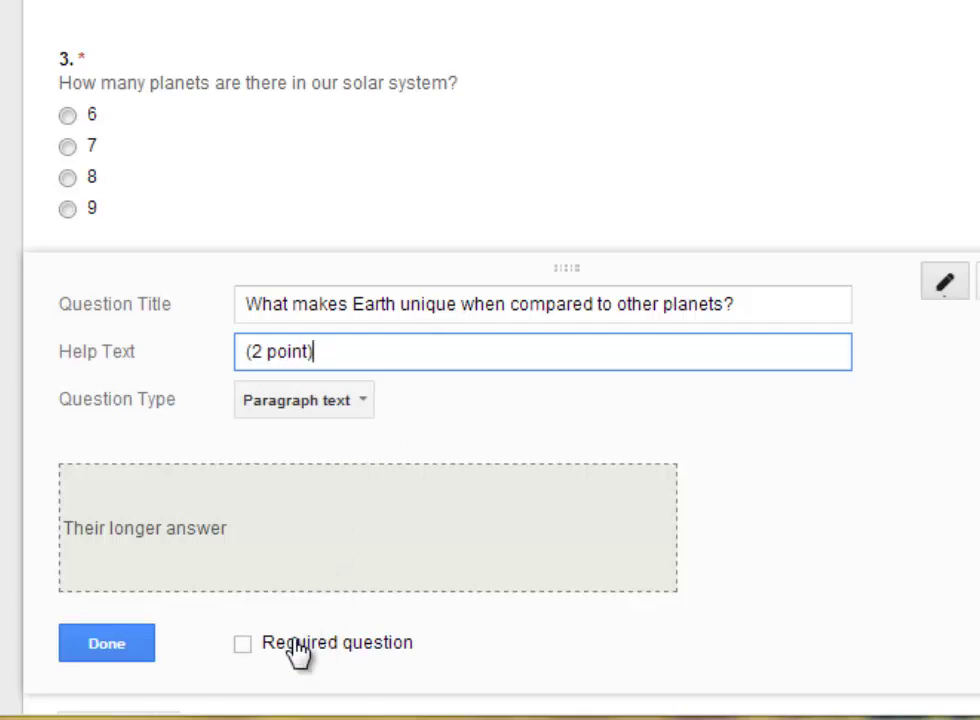
pyautogui.click(241, 645)
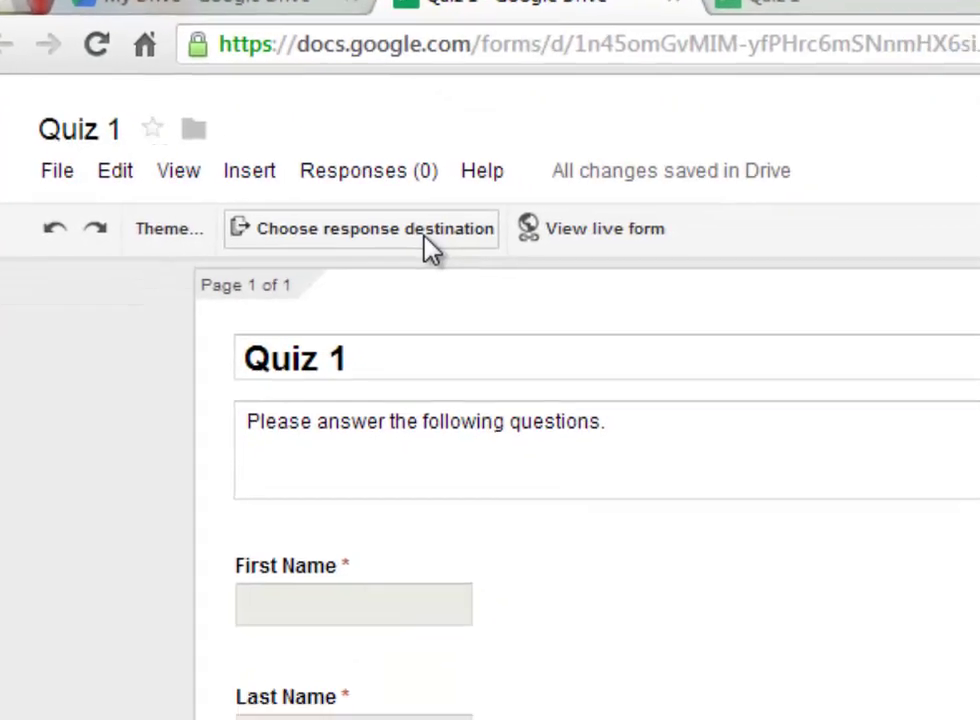
# Set the form's response destination to a new spreadsheet named "Quiz 1 (Responses)" and create it.
pyautogui.click(490, 297)
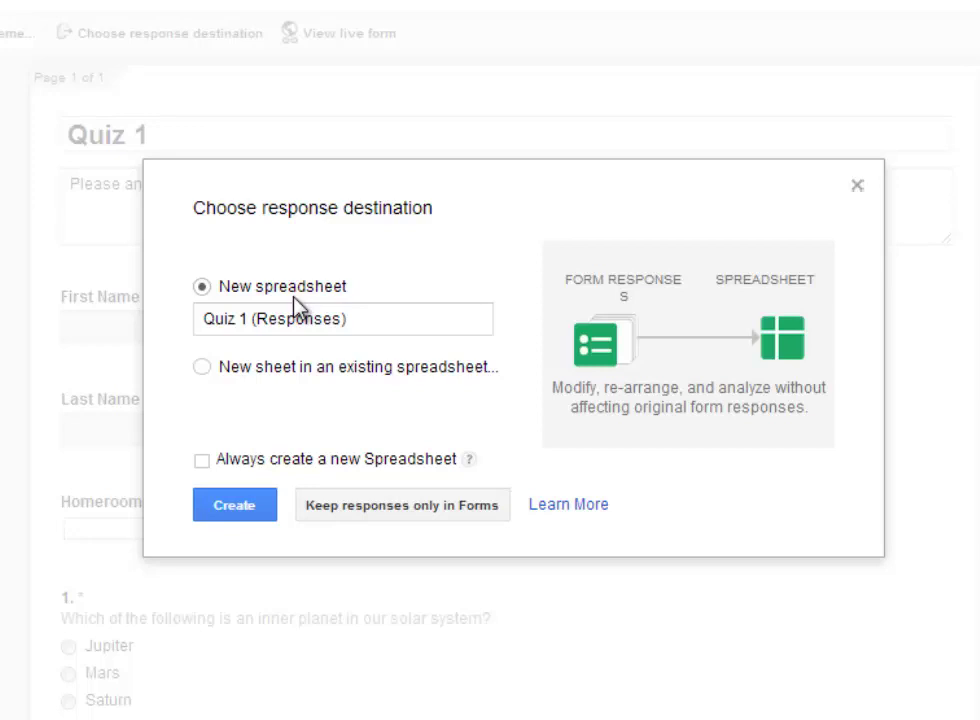
pyautogui.click(204, 368)
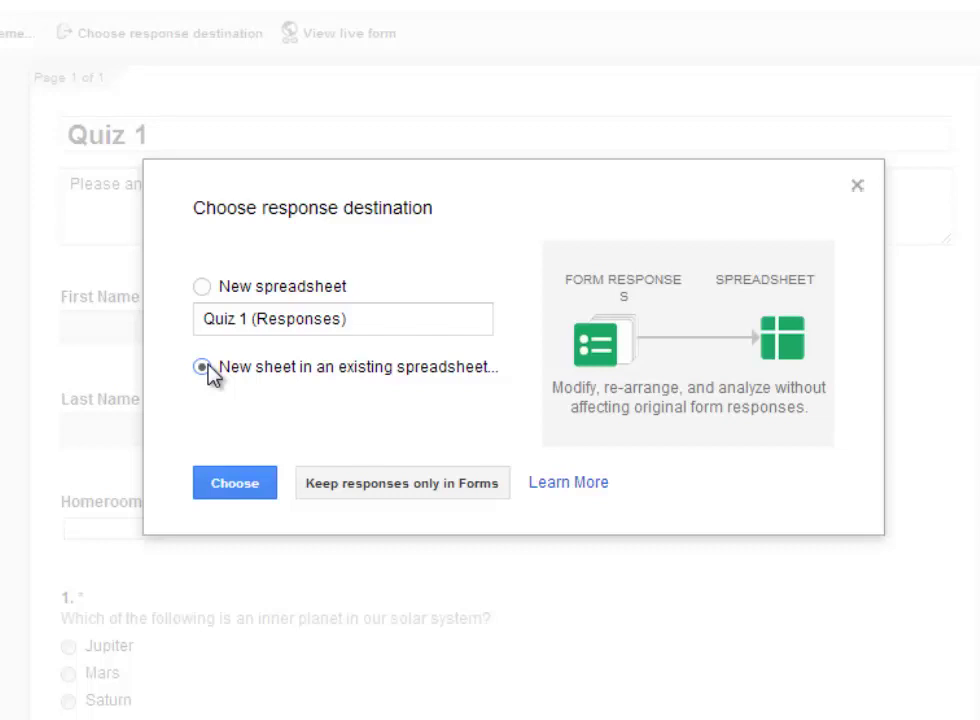
pyautogui.click(202, 287)
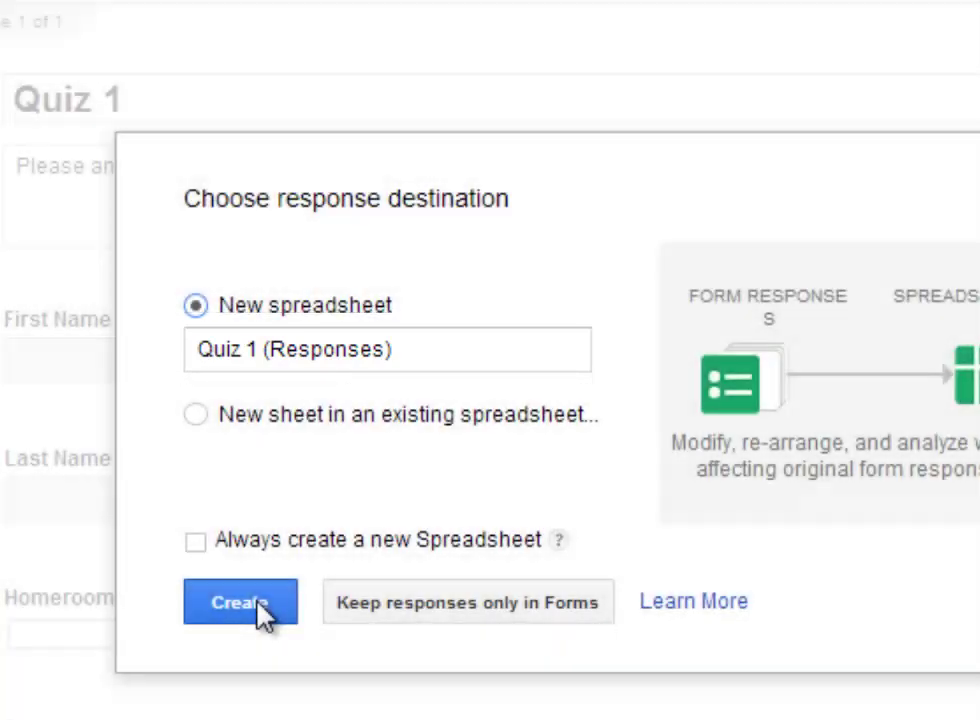
pyautogui.click(258, 612)
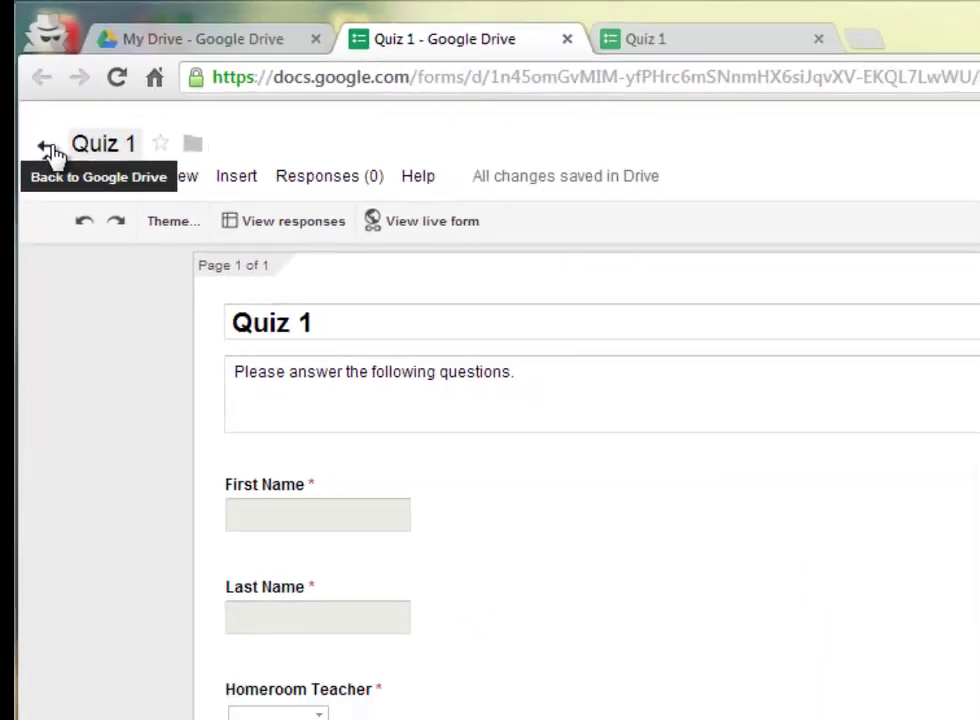
# Return to Google Drive and open the "Quiz 1 (Responses)" spreadsheet.
pyautogui.click(68, 234)
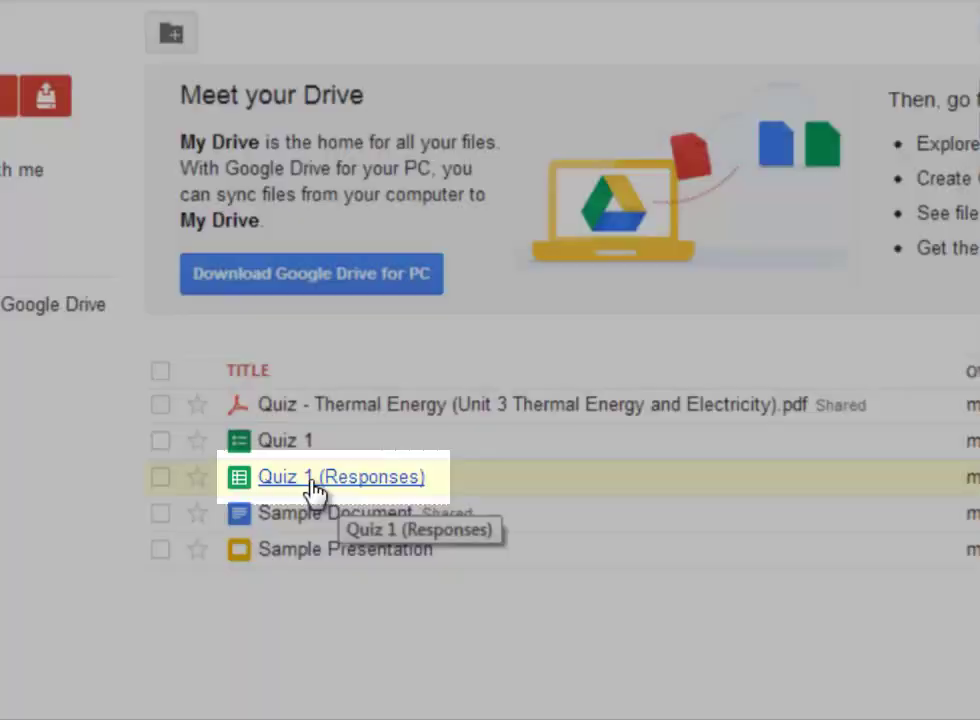
pyautogui.click(316, 490)
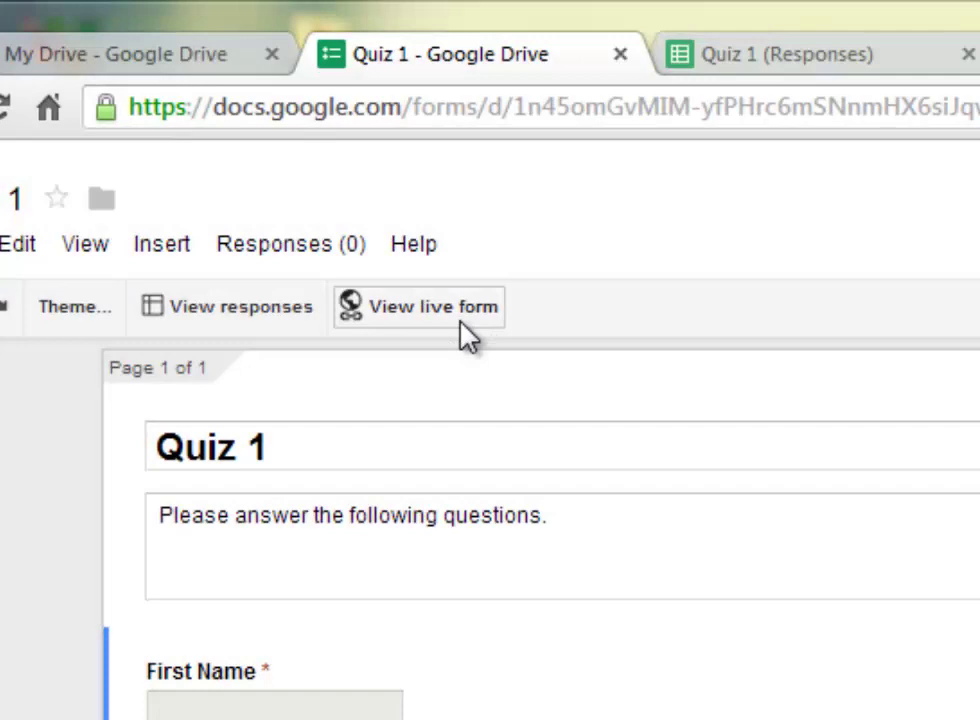
# Open the live form of Quiz 1, fill in the student's first and last name, and choose the first homeroom teacher.
pyautogui.click(462, 334)
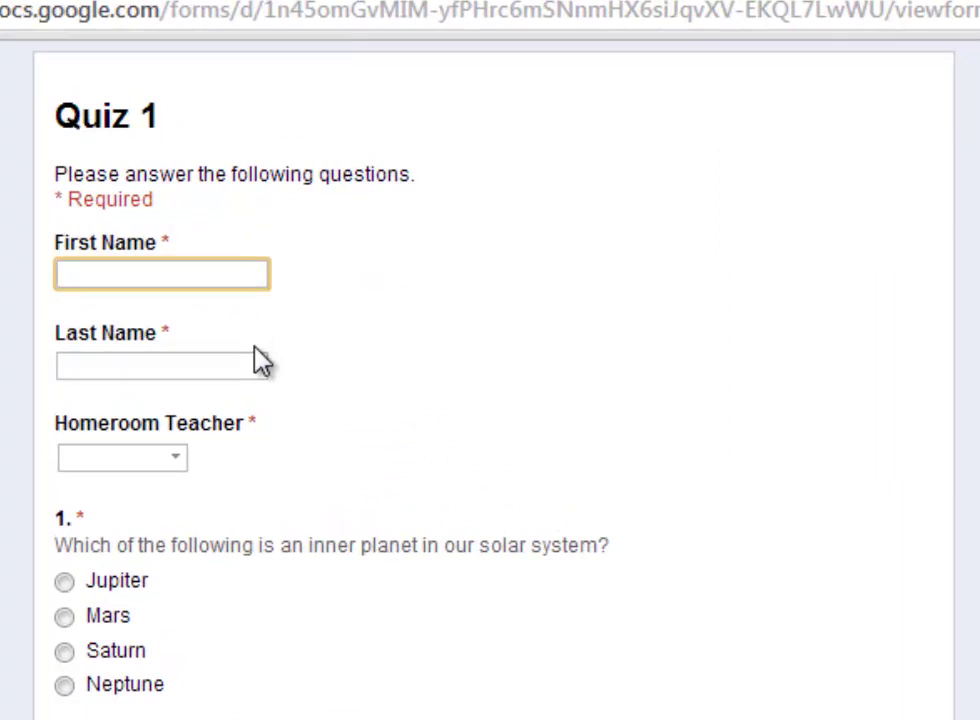
pyautogui.write('John')
pyautogui.press('Tab')
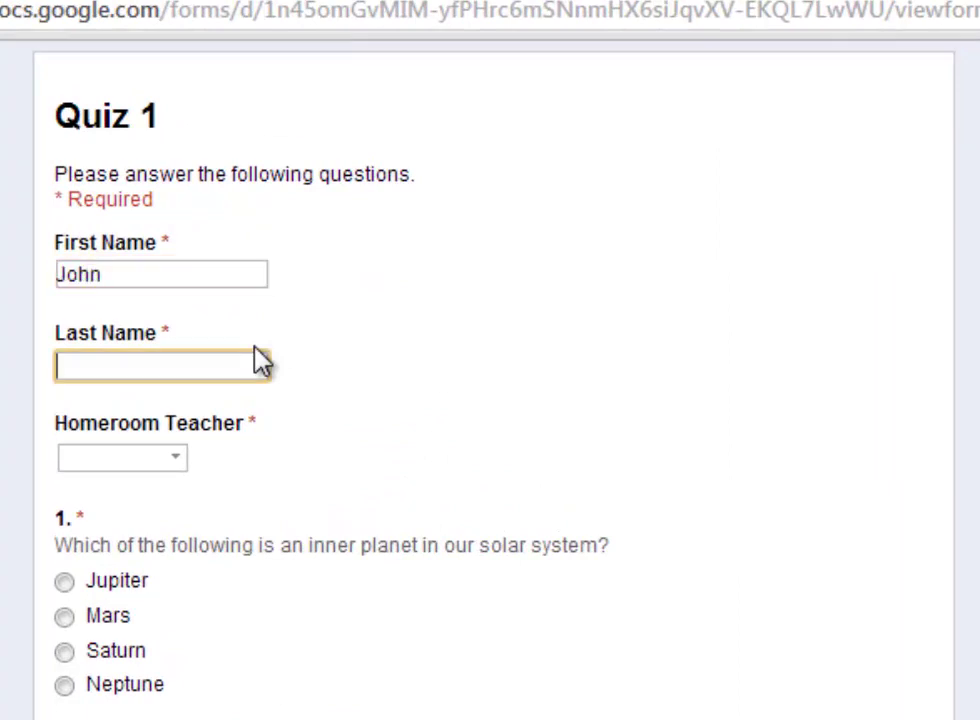
pyautogui.press('Tab')
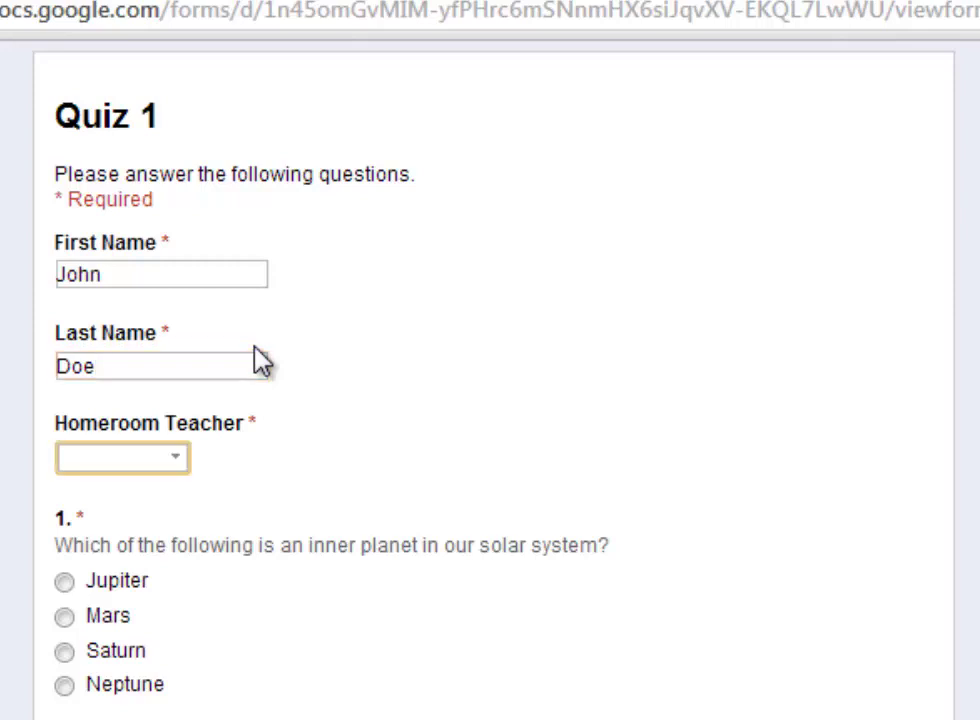
pyautogui.press('Down')
pyautogui.scroll(-3, 262, 361)
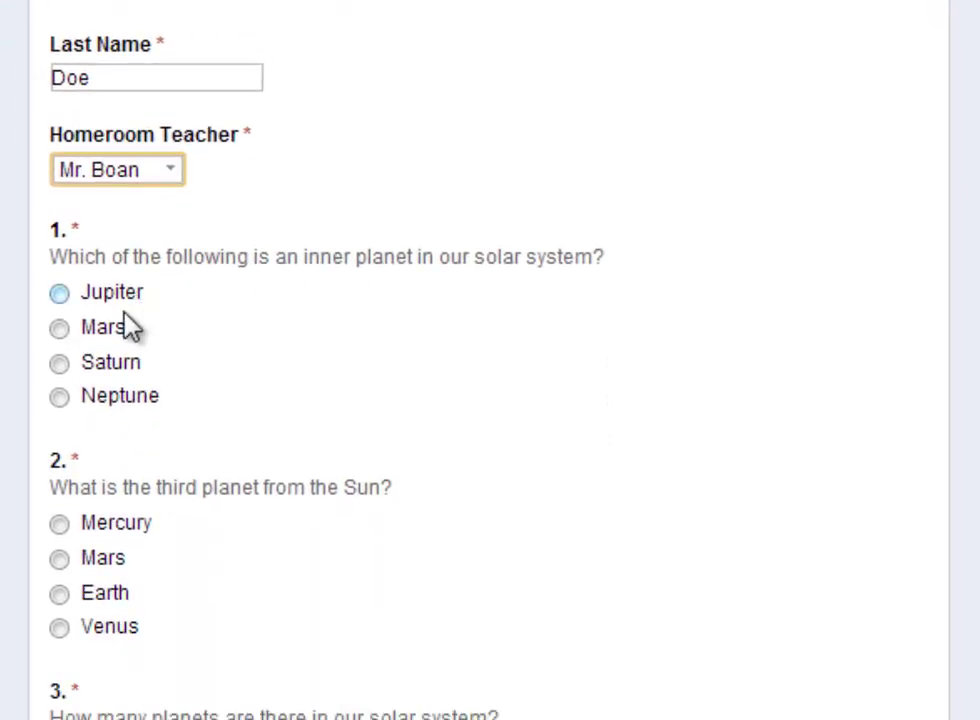
# Answer the multiple choice questions with Mars for question 1, Mercury for question 2 and 9 for question 3.
pyautogui.click(99, 334)
pyautogui.scroll(-3, 320, 345)
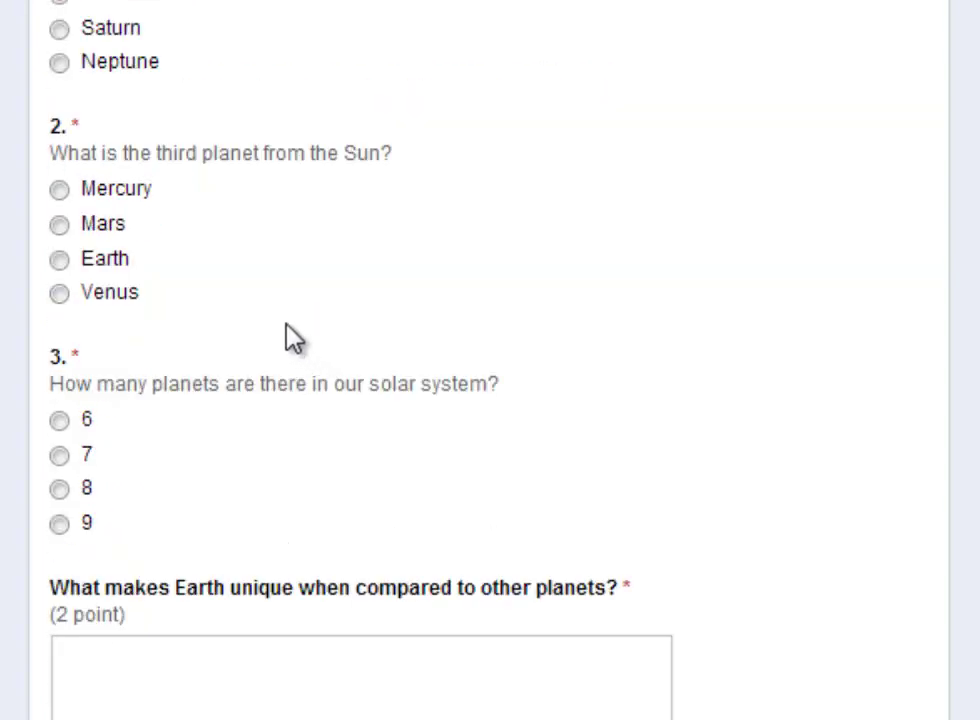
pyautogui.click(128, 201)
pyautogui.scroll(-1, 280, 295)
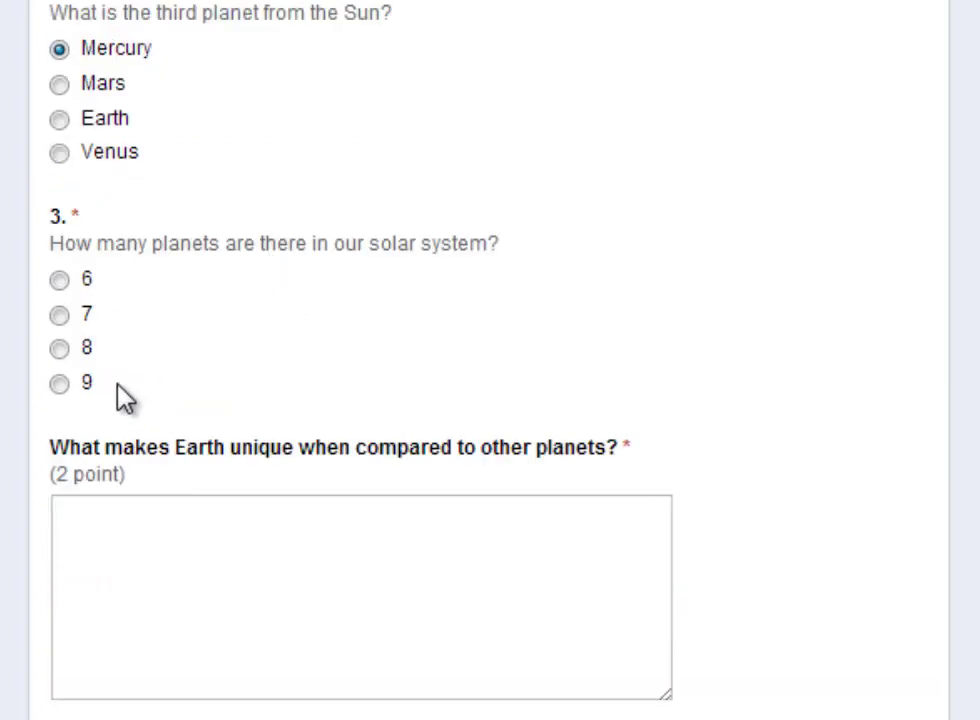
pyautogui.click(60, 384)
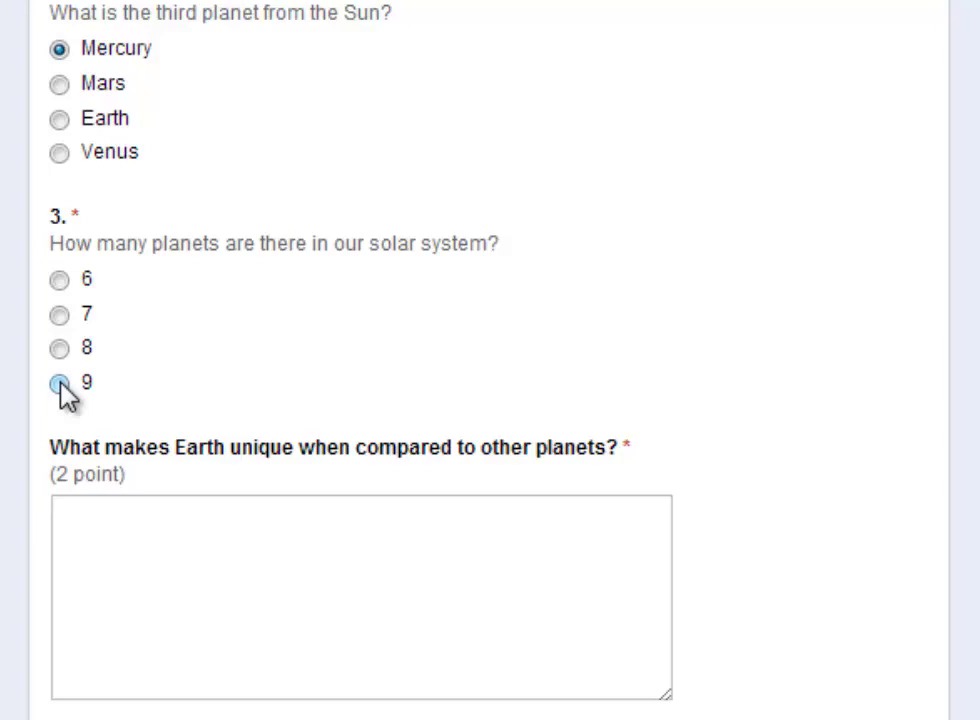
pyautogui.click(60, 384)
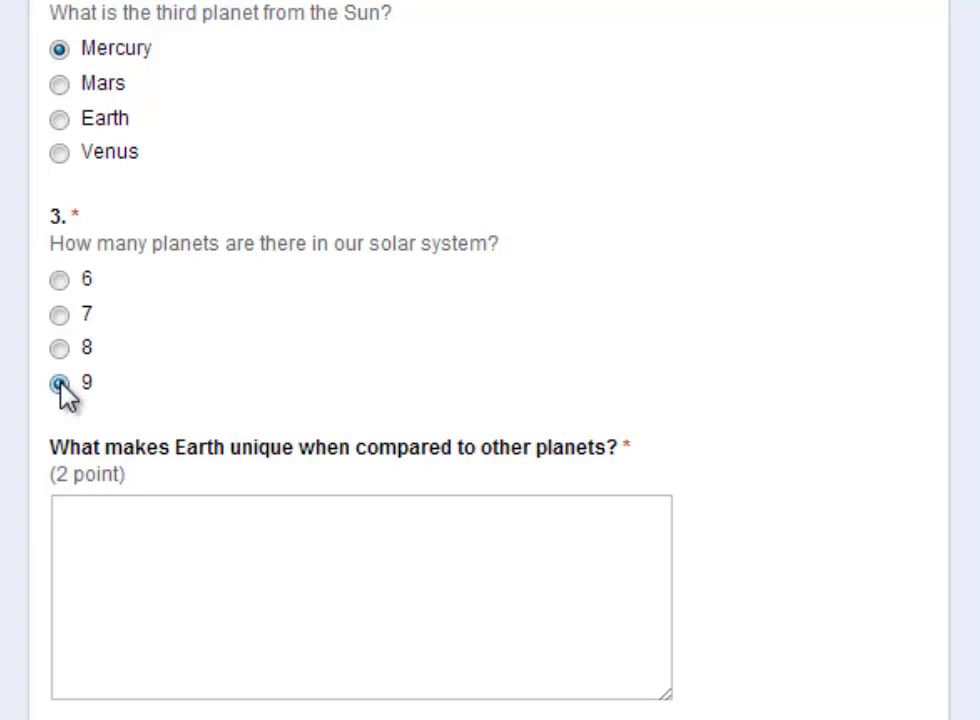
# Answer the paragraph question about Earth with "Earth has life!" and submit the quiz.
pyautogui.click(160, 538)
pyautogui.write('Earth')
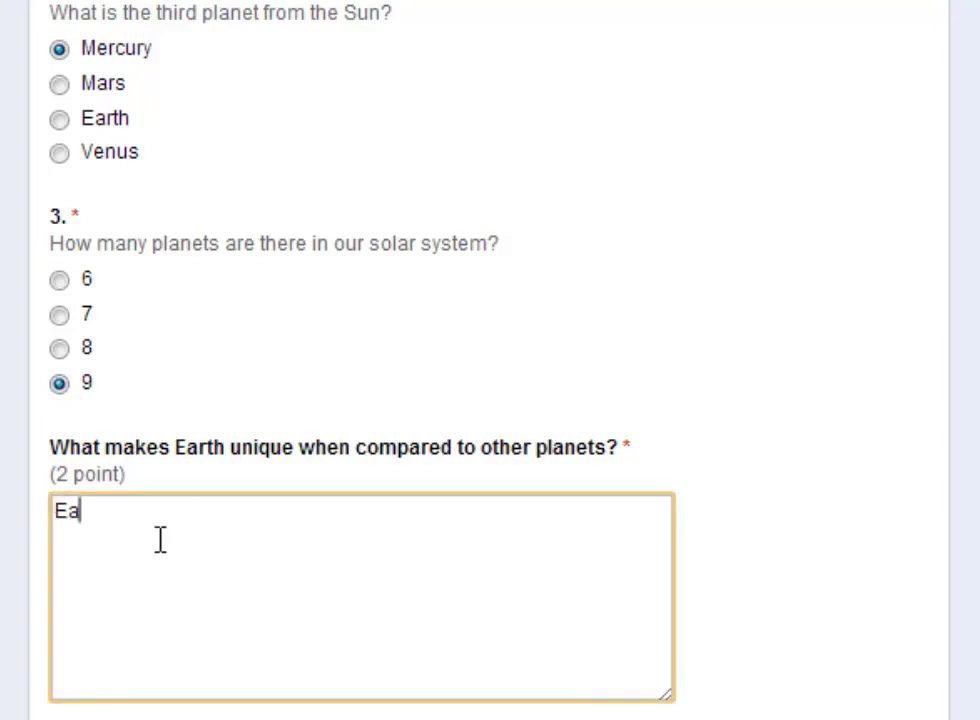
pyautogui.write(' has life!')
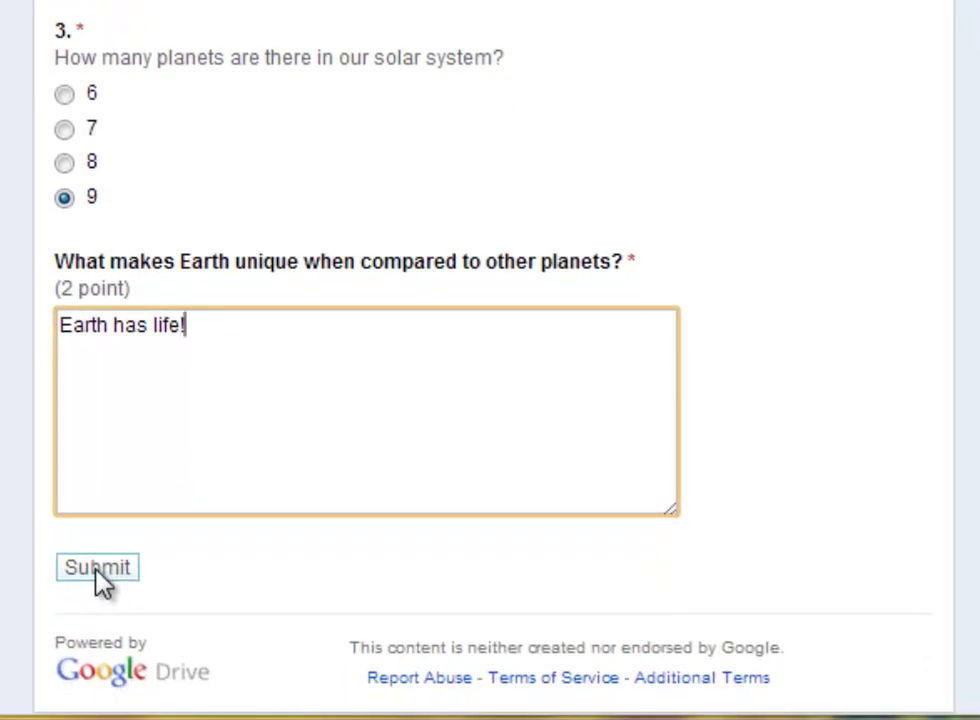
pyautogui.click(97, 574)
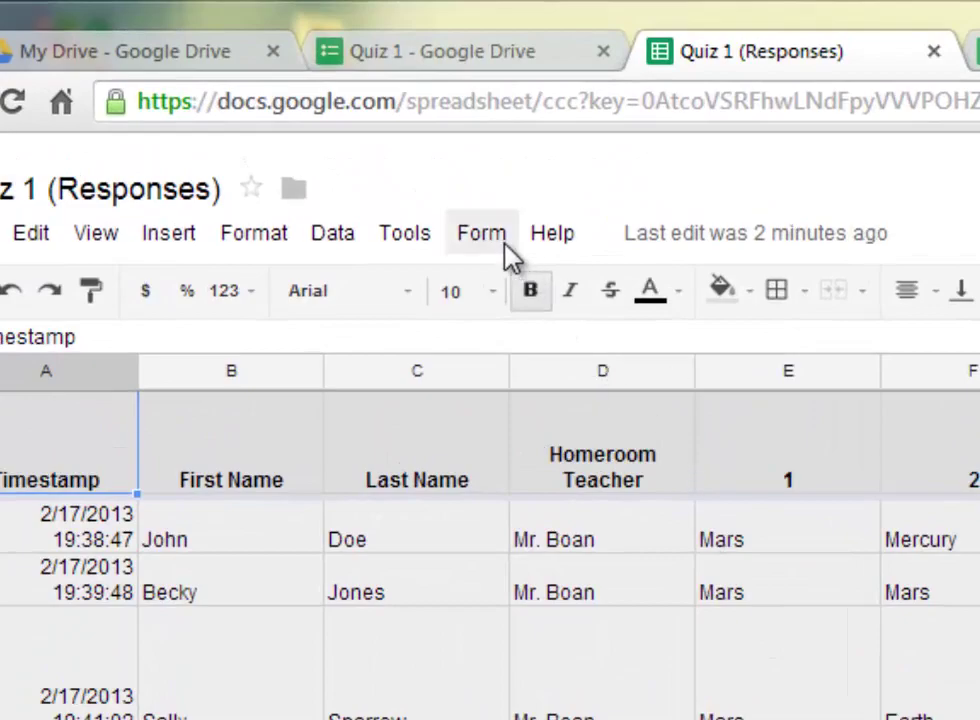
# Show the summary of responses from the responses spreadsheet and examine the charts for the homeroom teacher and each quiz question.
pyautogui.click(506, 246)
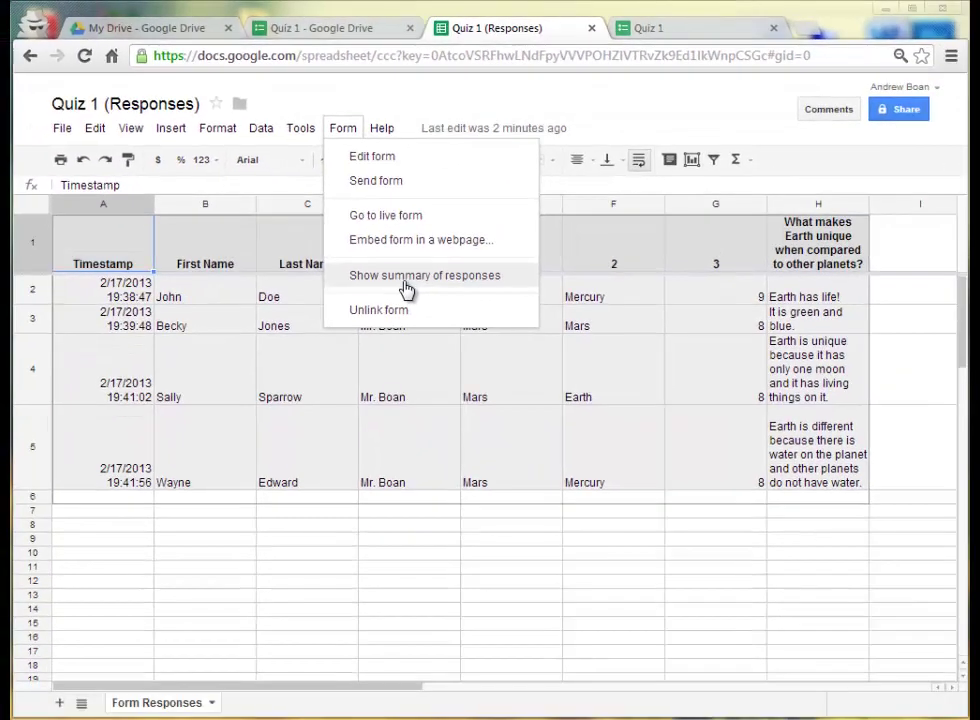
pyautogui.click(476, 360)
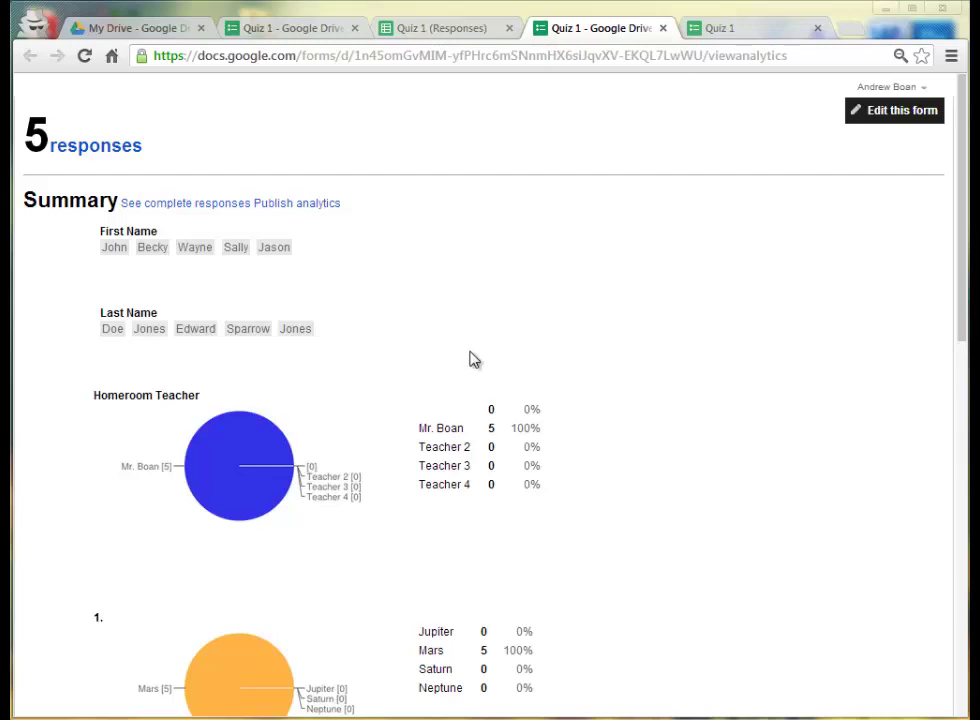
pyautogui.scroll(-2, 500, 370)
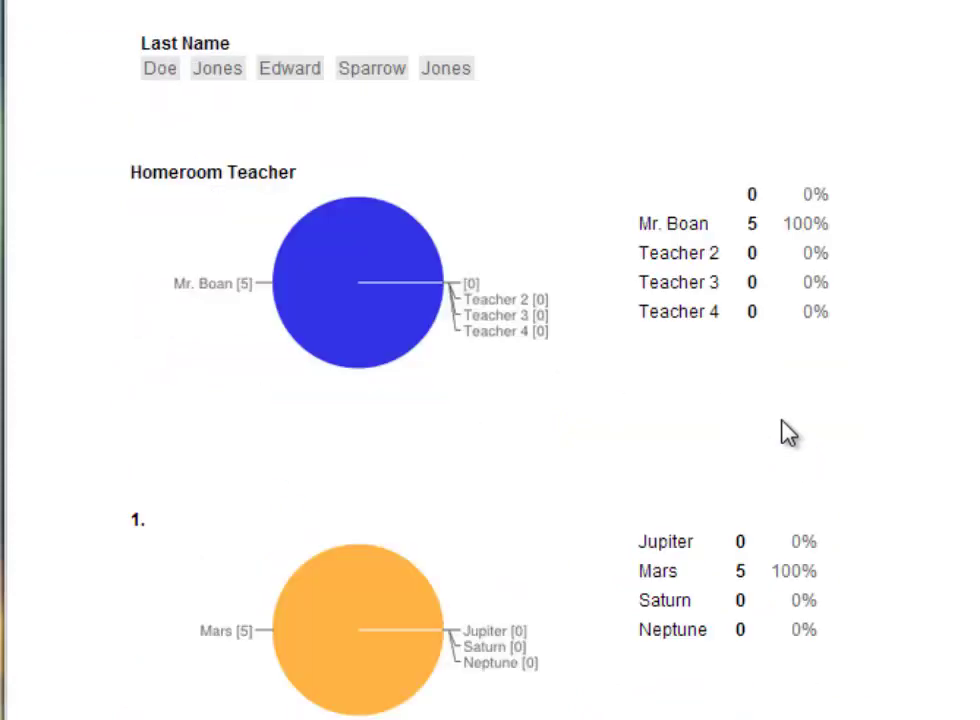
pyautogui.scroll(2, 788, 432)
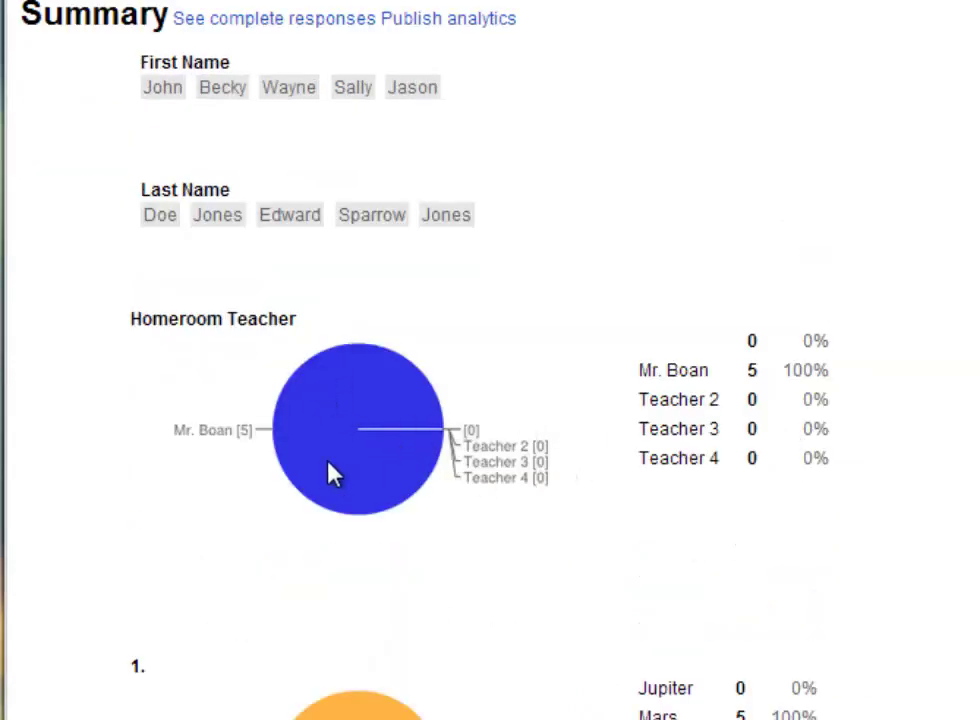
pyautogui.scroll(-4, 383, 551)
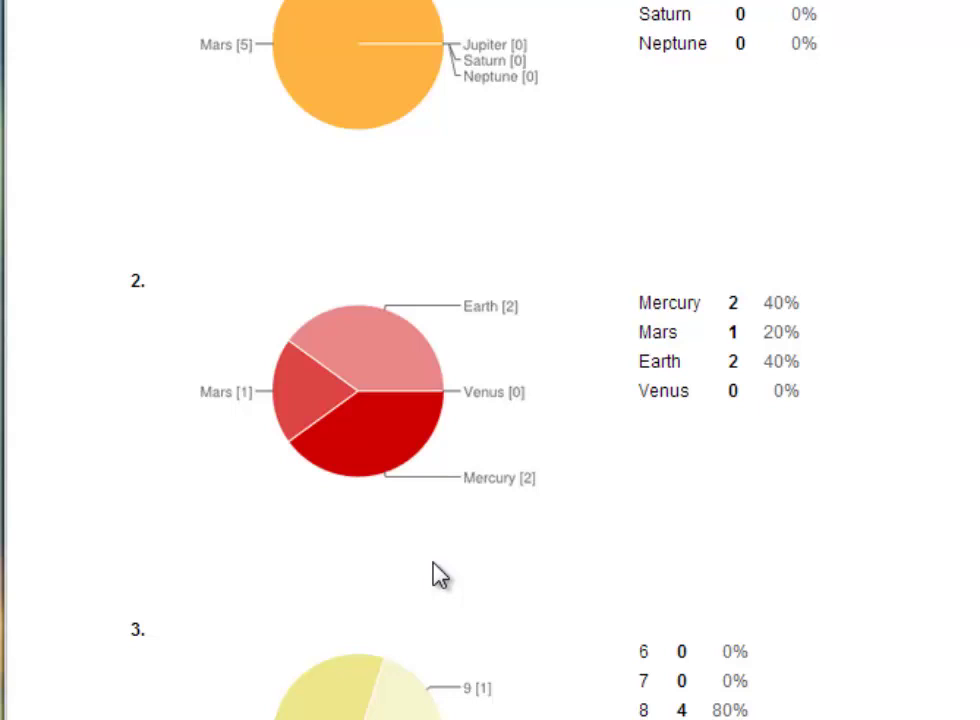
pyautogui.scroll(-3, 459, 536)
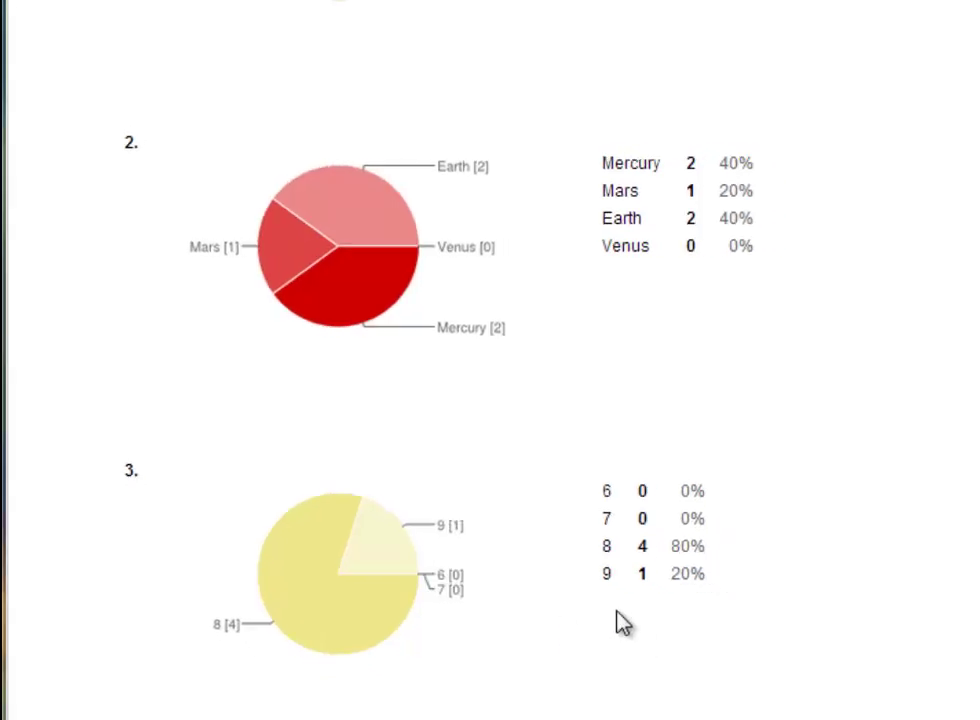
pyautogui.scroll(4, 504, 554)
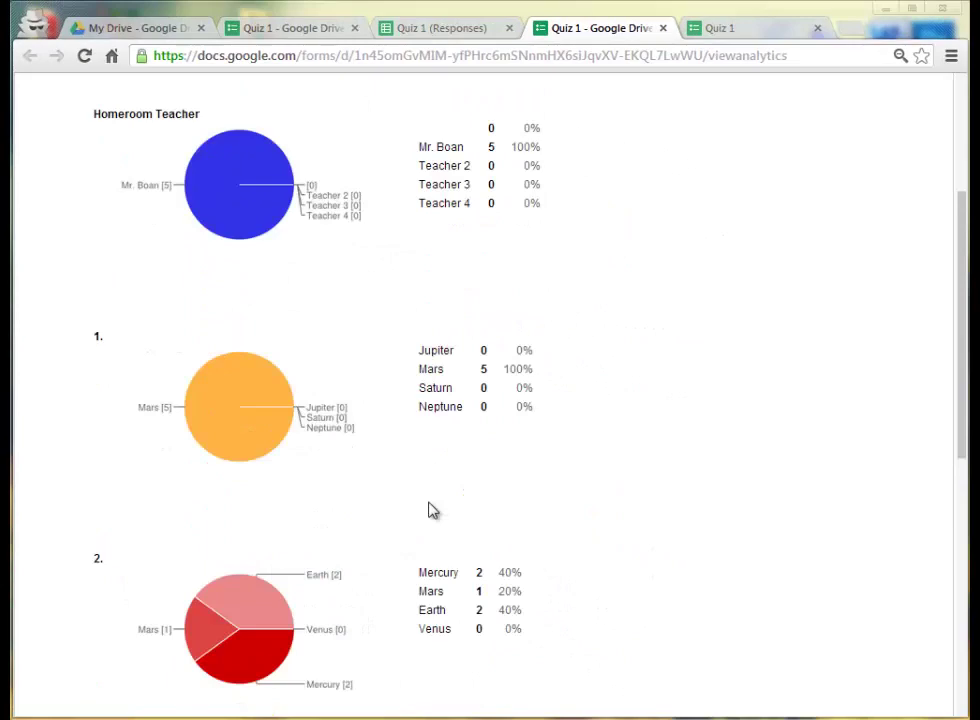
pyautogui.scroll(-2, 432, 510)
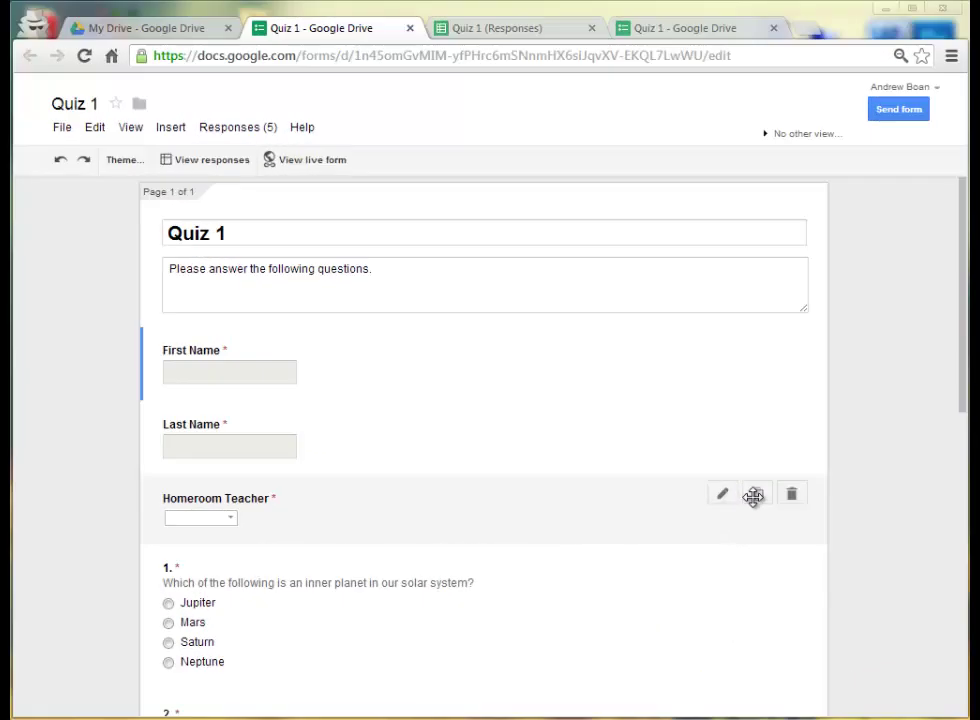
# Open the Send form options for Quiz 1, select the link to share, and start entering recipients for sending the form via email.
pyautogui.moveTo(755, 466)
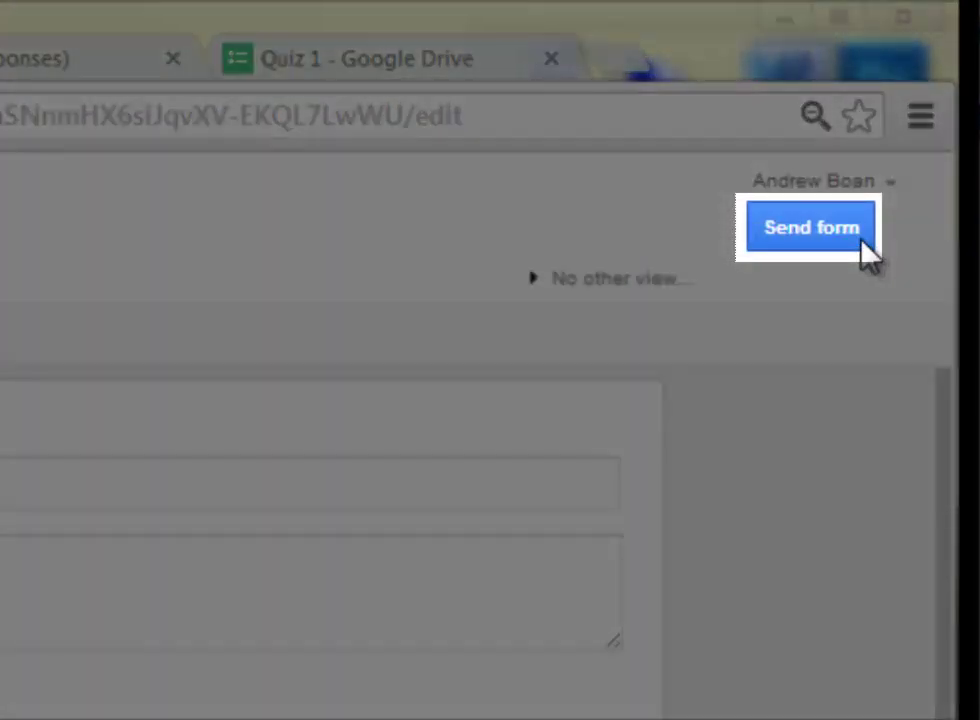
pyautogui.click(860, 242)
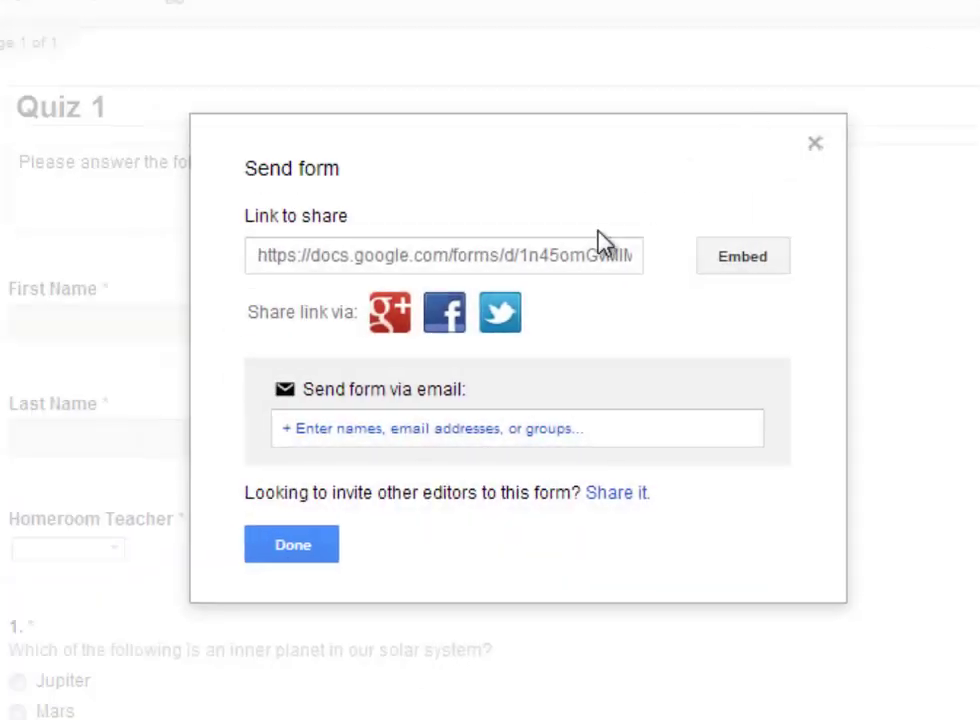
pyautogui.click(525, 258)
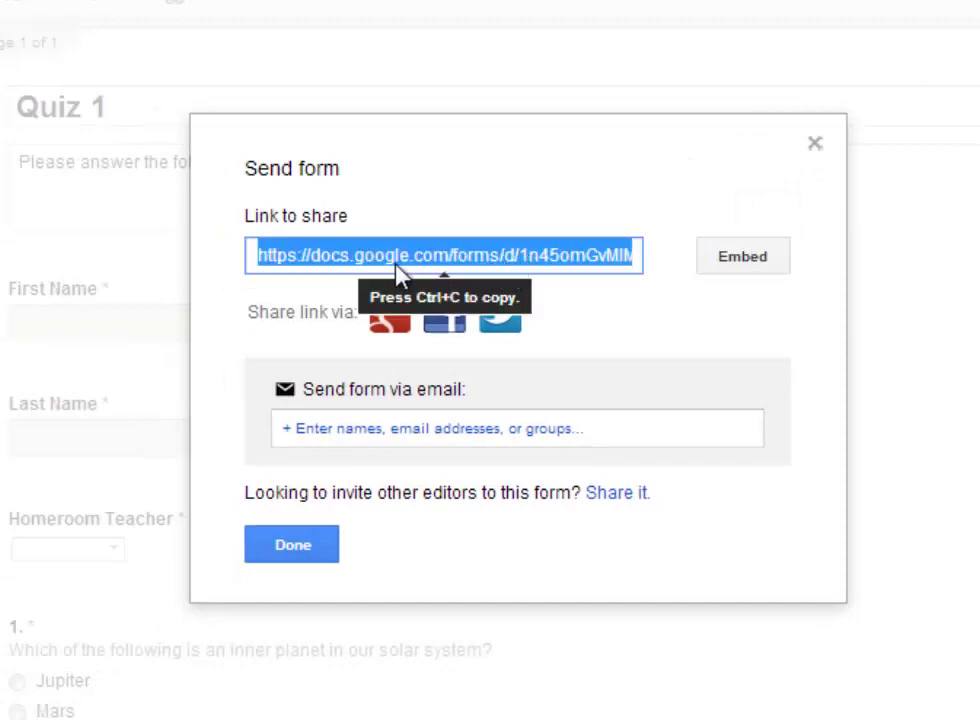
pyautogui.click(358, 430)
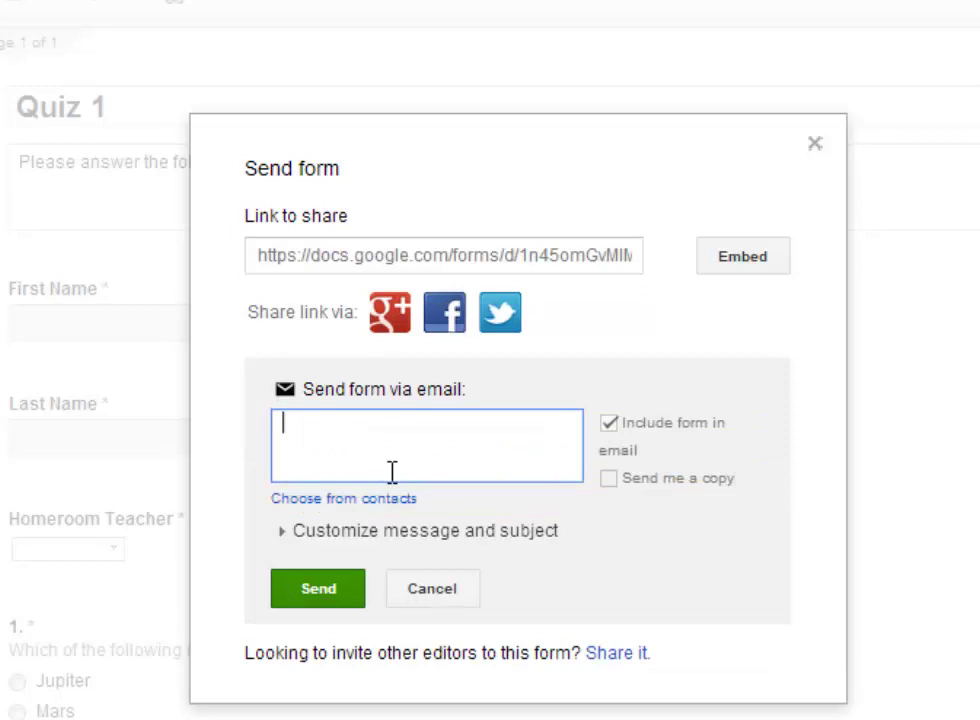